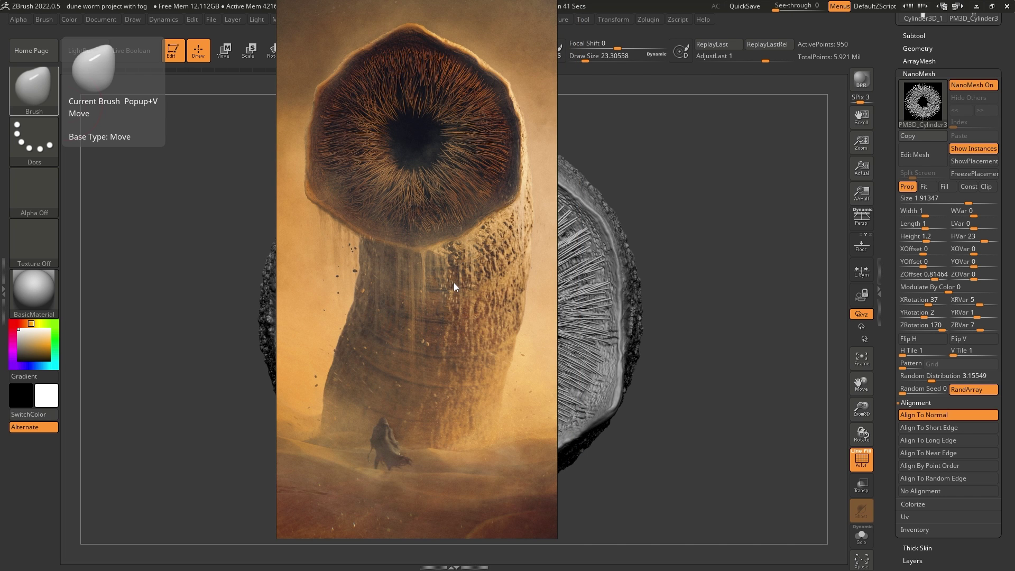
Step: Quick-save the dune worm project
drag(694, 219, 709, 80)
click(740, 6)
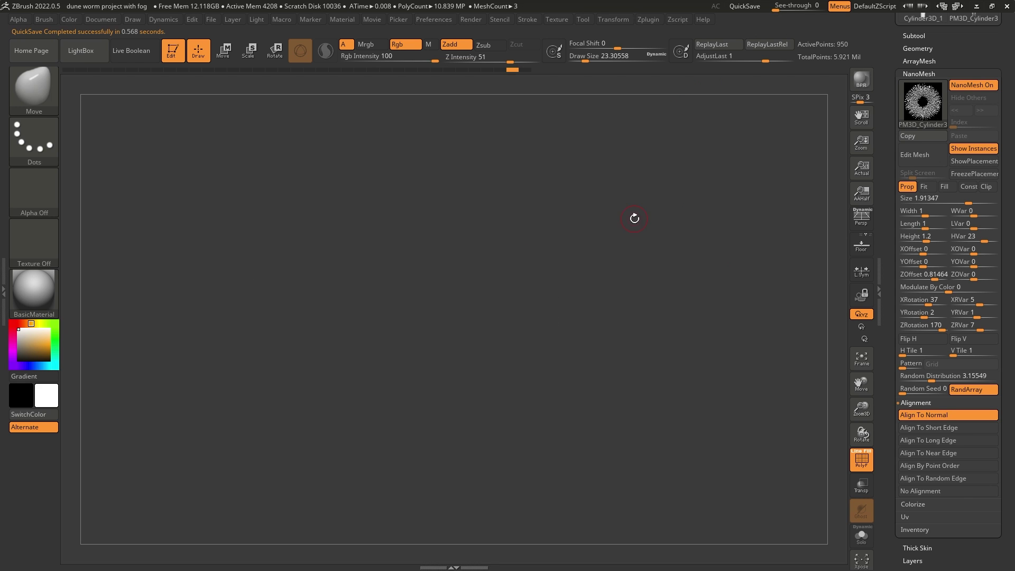
Step: Switch the active tool to a Sphere3D primitive and convert it to a PolyMesh3D
drag(934, 42, 913, 164)
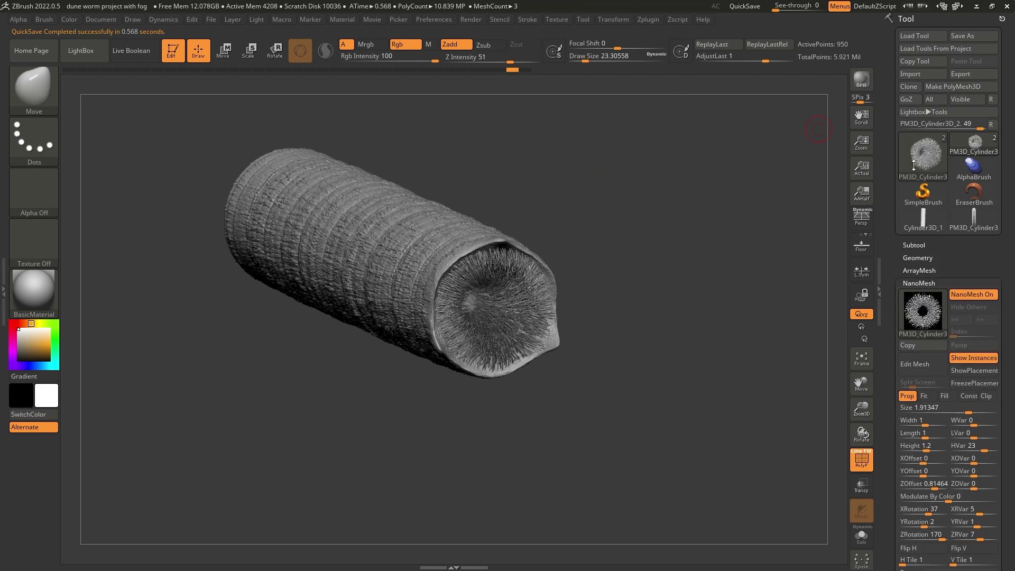
click(911, 195)
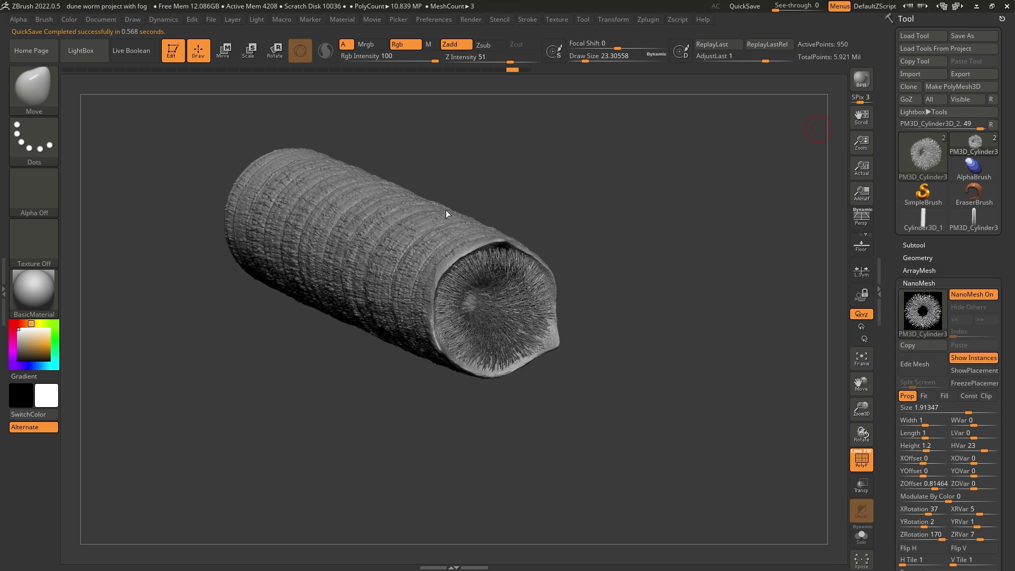
click(445, 211)
alt+right_drag(495, 219, 521, 158)
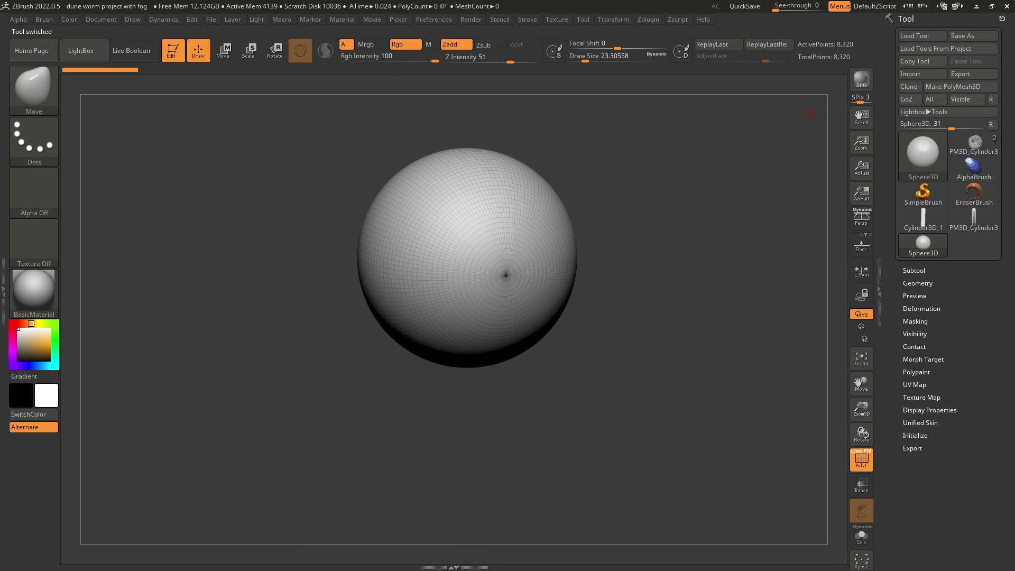
click(971, 87)
alt+drag(645, 210, 646, 235)
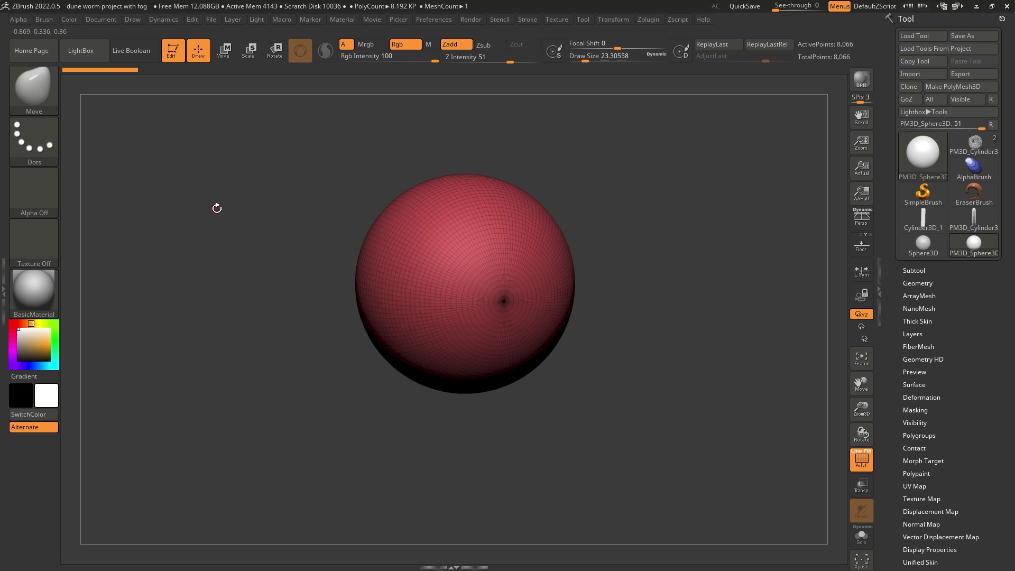
Step: Choose the KnifeCurve brush and slice the first flat facets off the sphere's upper part and side
ctrl+shift+click(59, 89)
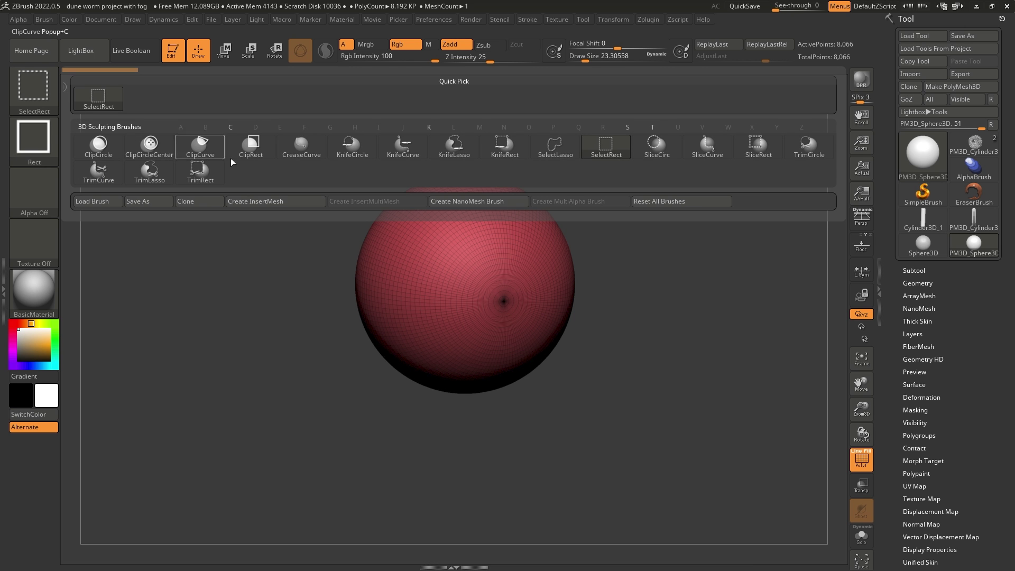
click(408, 150)
ctrl+shift+drag(293, 281, 536, 146)
ctrl+shift+drag(436, 156, 689, 325)
drag(621, 254, 687, 255)
ctrl+shift+drag(526, 167, 587, 484)
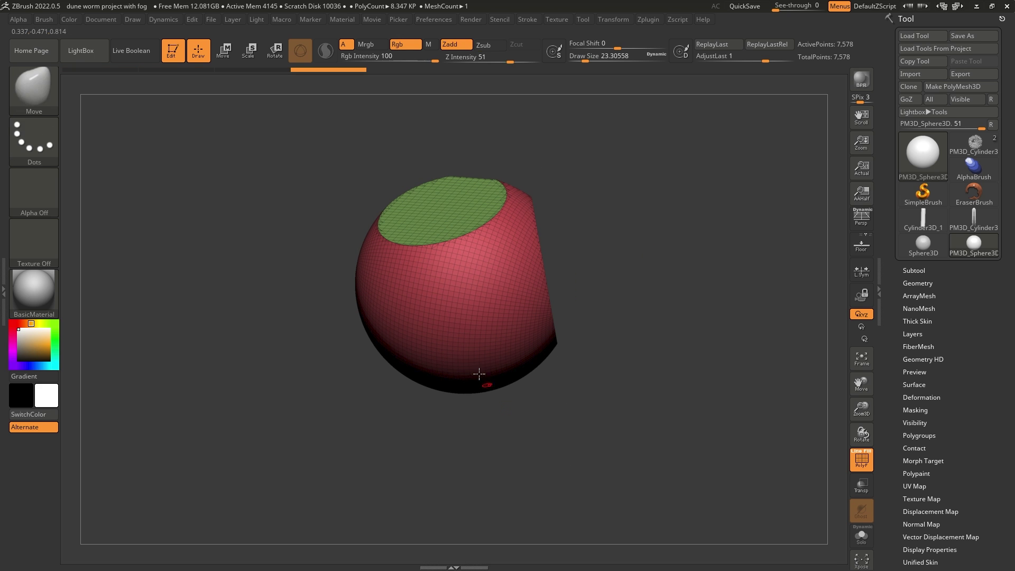
Step: Slice more angled facets around the sphere with KnifeCurve, viewing it from several sides
ctrl+shift+drag(311, 153, 503, 450)
drag(314, 191, 402, 190)
ctrl+shift+drag(581, 155, 526, 471)
ctrl+shift+drag(312, 154, 458, 431)
drag(422, 423, 379, 206)
ctrl+shift+drag(370, 387, 453, 146)
ctrl+shift+drag(392, 255, 590, 154)
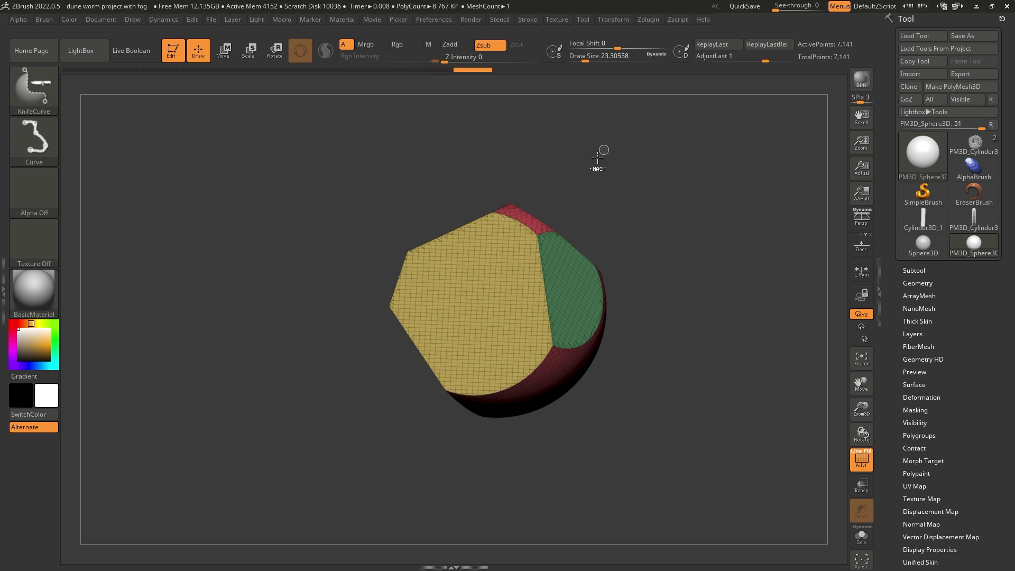
Step: Knife away the remaining rounded areas on the back and underside to finish a faceted rock shape
drag(502, 180, 541, 172)
ctrl+shift+drag(419, 184, 678, 256)
drag(657, 299, 439, 467)
drag(509, 408, 538, 394)
mouse_move(525, 232)
ctrl+shift+mouse_down()
mouse_move(463, 473)
mouse_move(394, 435)
ctrl+shift+mouse_up()
ctrl+shift+drag(387, 400, 386, 89)
drag(222, 270, 287, 284)
ctrl+shift+drag(242, 385, 373, 128)
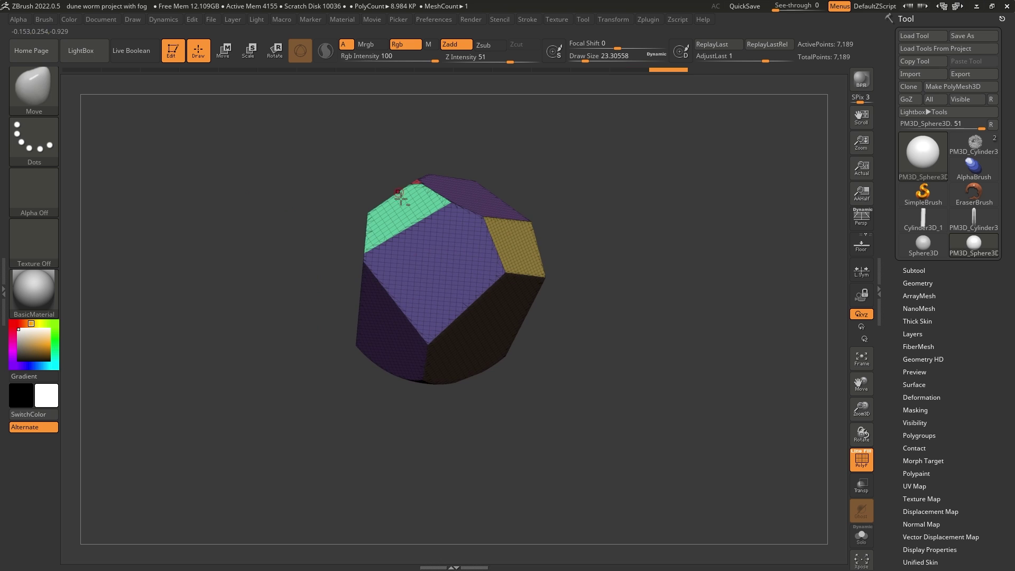
ctrl+shift+drag(466, 405, 321, 277)
right_drag(363, 310, 494, 258)
drag(494, 258, 563, 227)
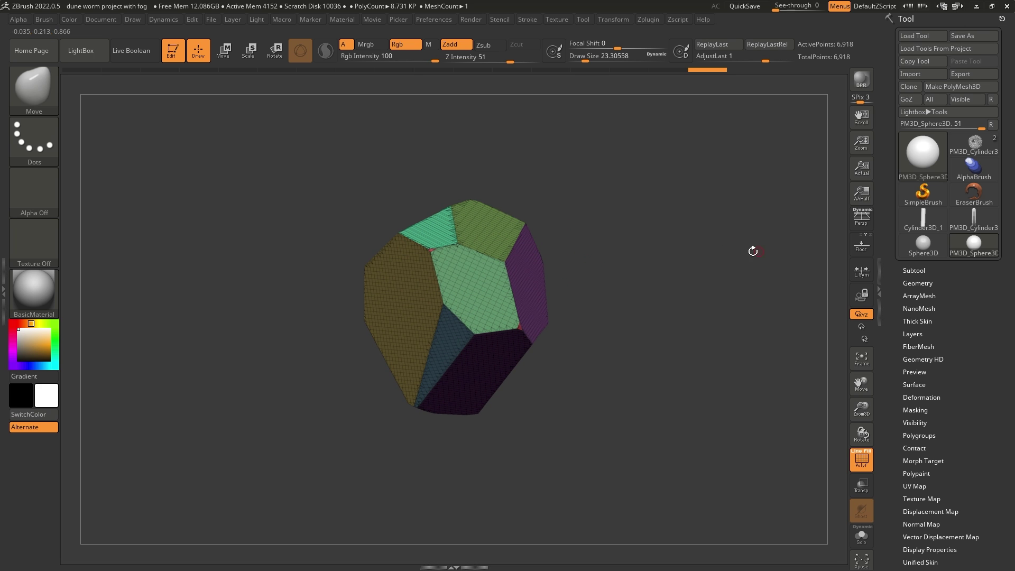
Step: Convert the faceted rock to a DynaMesh at resolution 128
click(926, 285)
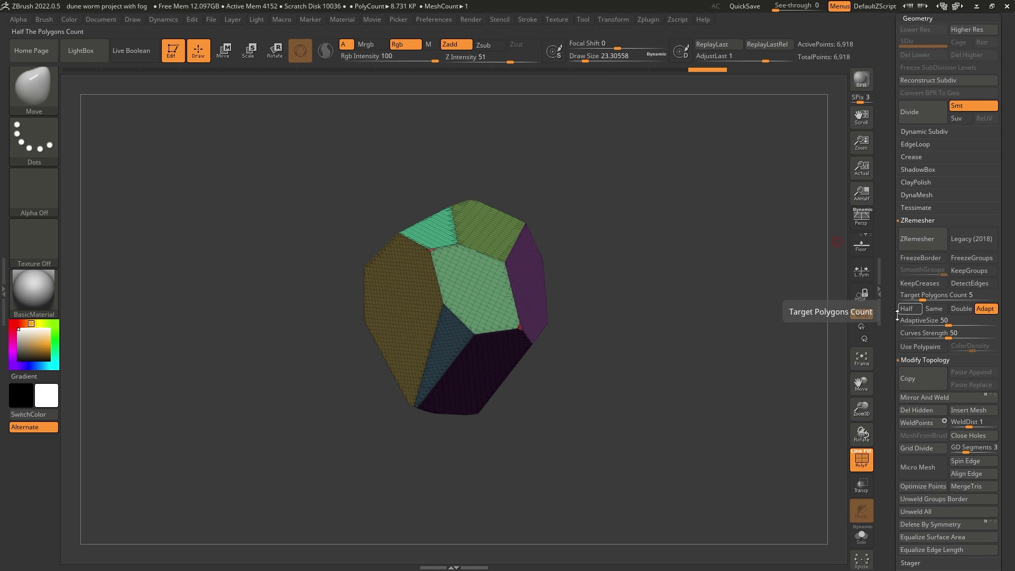
drag(890, 306, 889, 298)
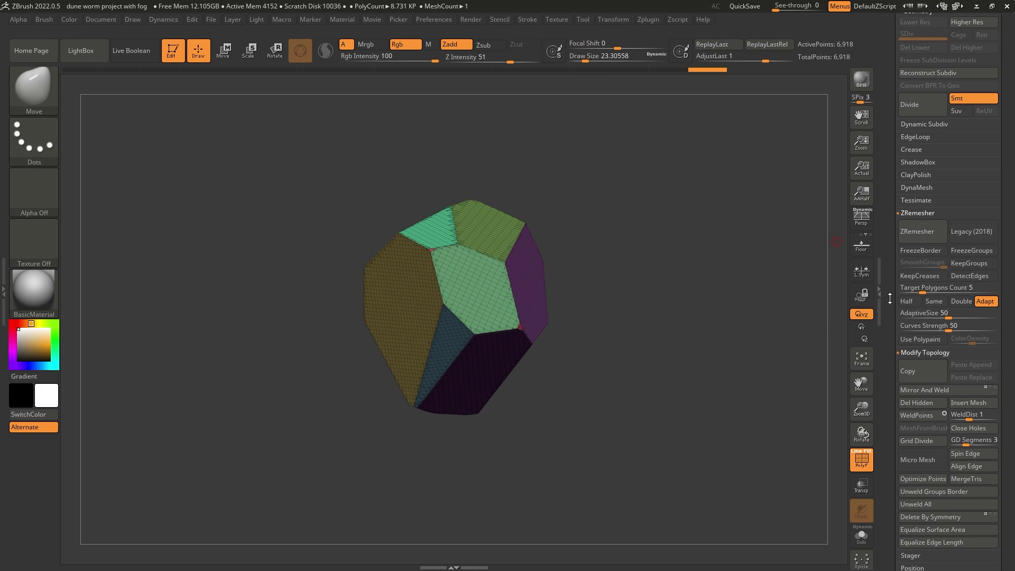
click(916, 187)
click(916, 206)
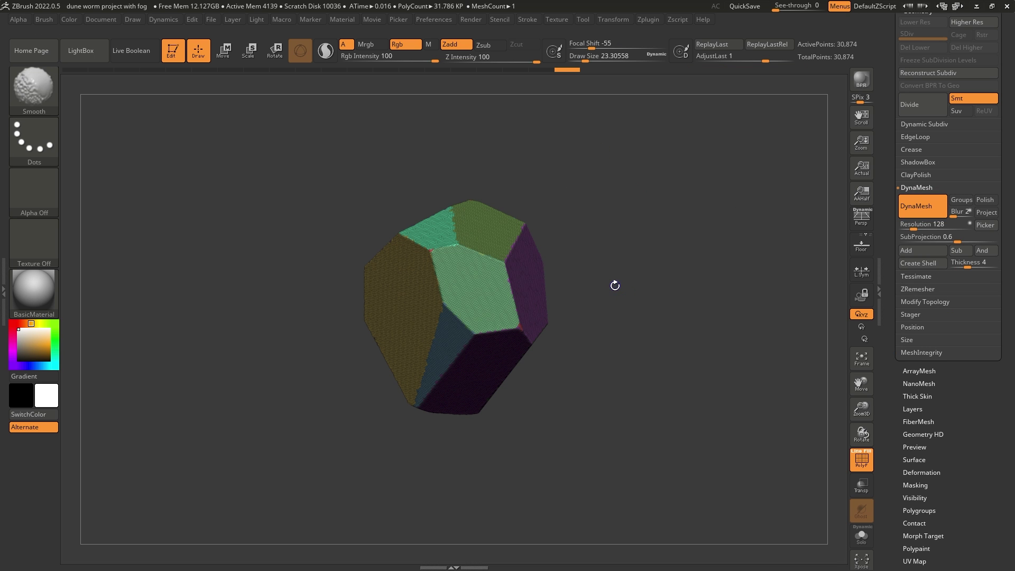
Step: Hide the polyframe and stretch the rock into an elongated shape with the Scale gizmo, then return to Draw mode
key(shift+f)
mouse_move(621, 262)
mouse_down()
mouse_move(645, 264)
mouse_move(624, 265)
mouse_up()
key(e)
drag(490, 279, 502, 241)
drag(657, 227, 625, 219)
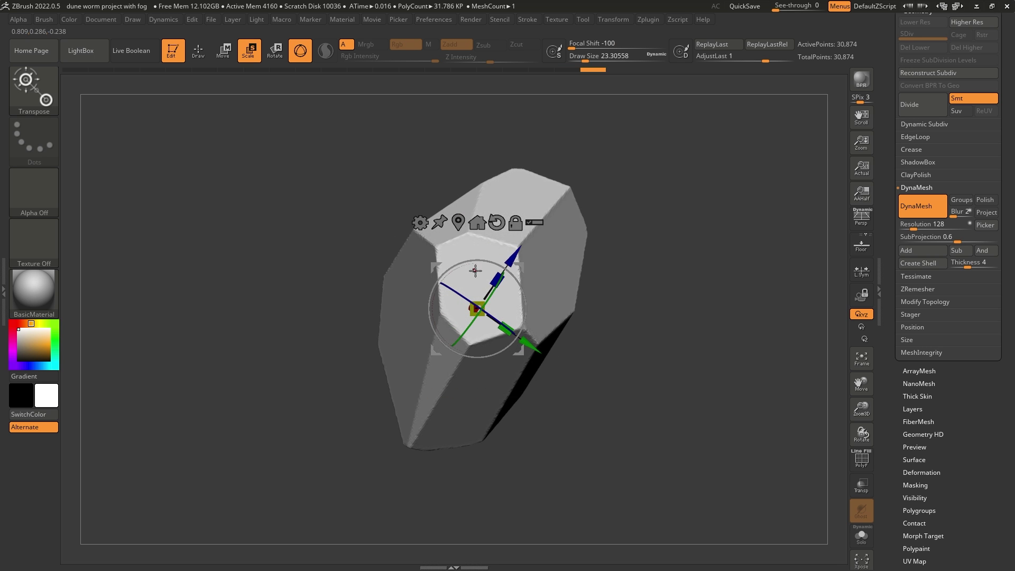
drag(623, 296, 516, 312)
drag(346, 273, 358, 275)
key(q)
drag(570, 254, 625, 245)
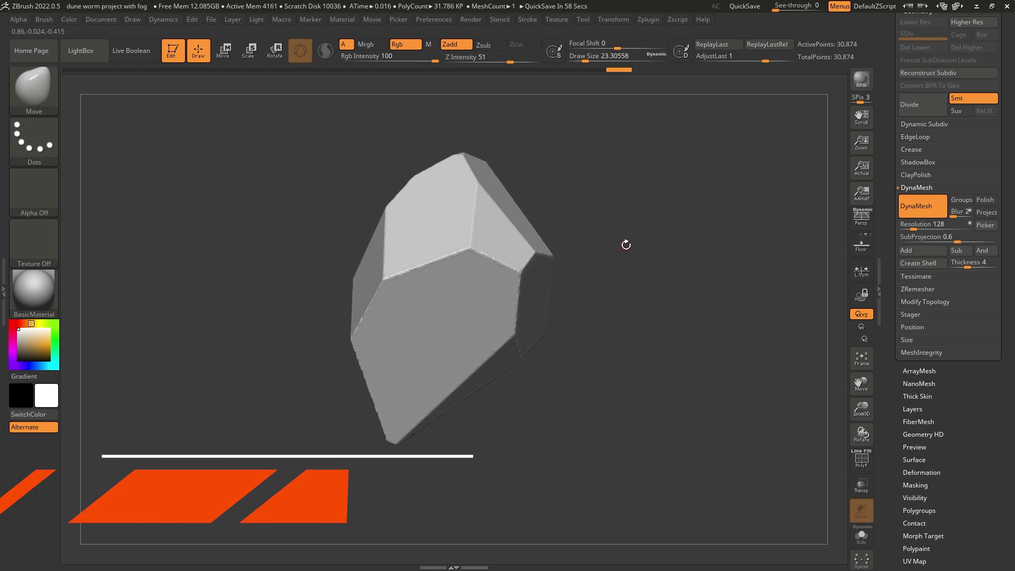
Step: Select the TrimDynamic brush, set the draw size to about 136, and trim the first hard edges of the rock
key(b)
key(t)
key(d)
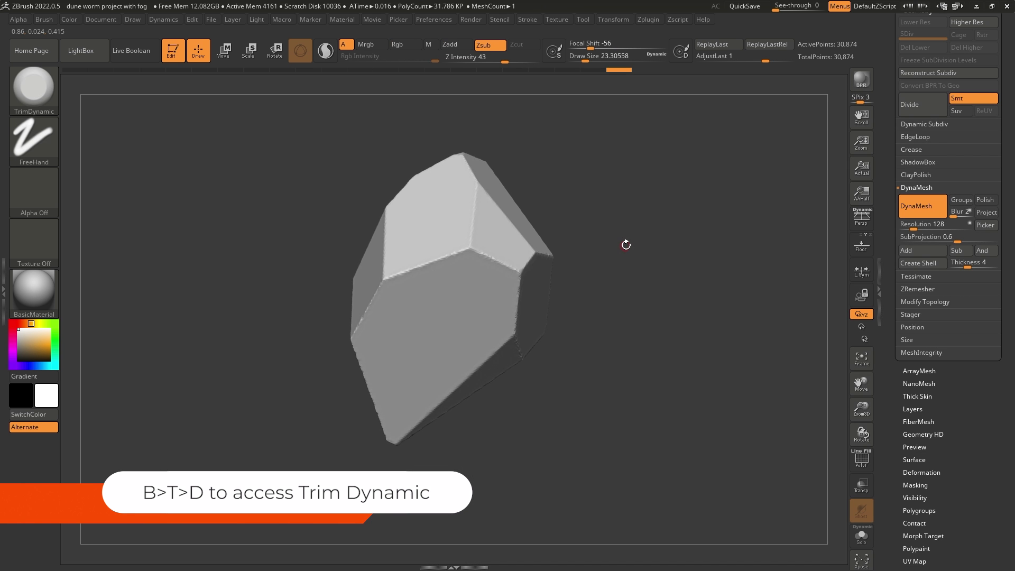
key(space)
drag(573, 252, 595, 250)
mouse_move(530, 282)
mouse_down()
mouse_move(469, 233)
mouse_move(380, 296)
mouse_move(351, 343)
mouse_up()
drag(403, 434, 478, 387)
drag(568, 383, 505, 370)
mouse_move(550, 352)
mouse_down()
mouse_move(526, 338)
mouse_move(563, 362)
mouse_move(587, 248)
mouse_move(528, 296)
mouse_up()
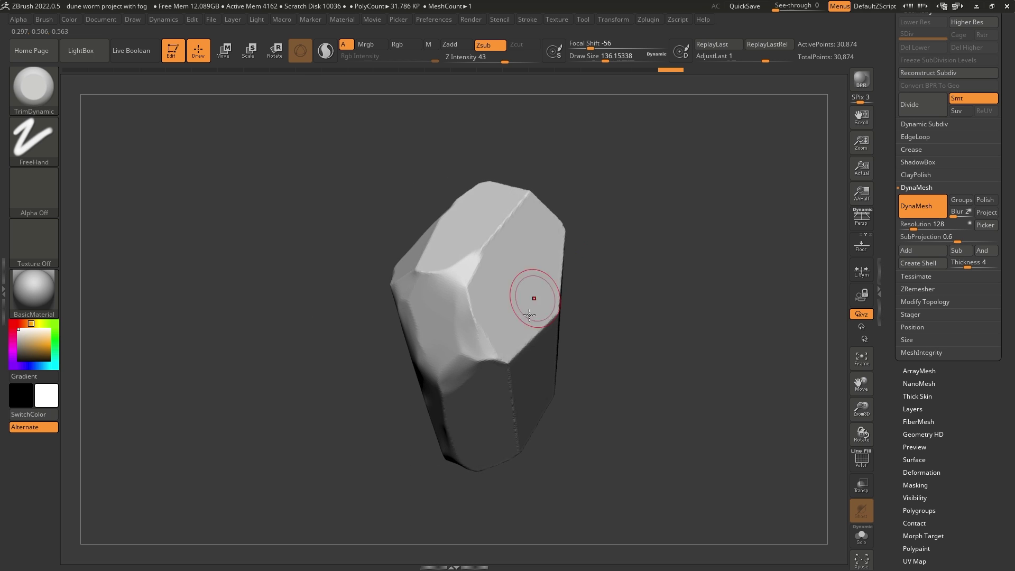
Step: Trim the remaining sharp edges and corners around the rock with TrimDynamic for an irregular, chipped surface
mouse_move(513, 354)
mouse_down()
mouse_move(549, 318)
mouse_move(565, 237)
mouse_up()
drag(588, 227, 579, 259)
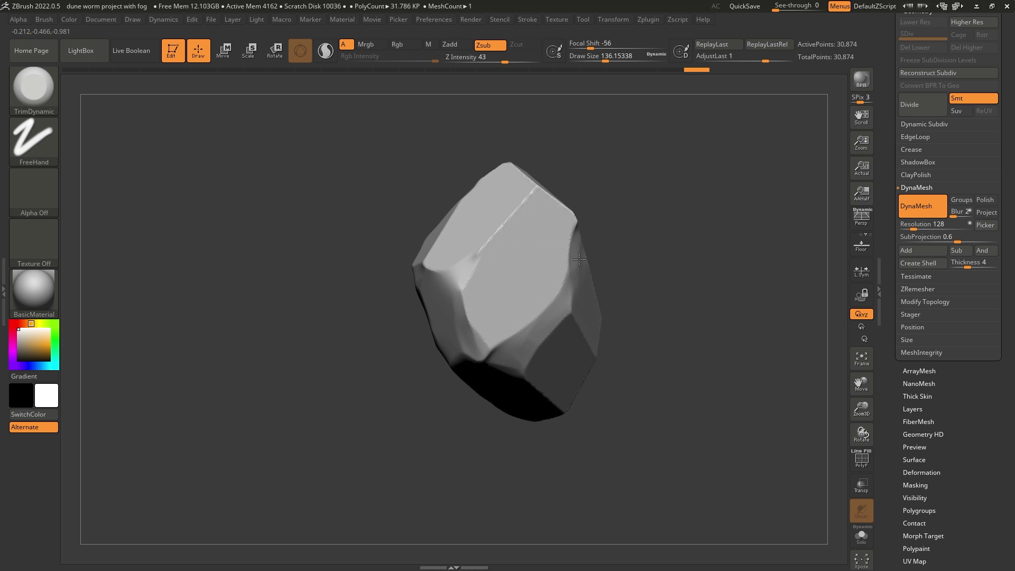
mouse_move(567, 213)
mouse_down()
mouse_move(506, 226)
mouse_move(484, 252)
mouse_up()
drag(532, 404, 539, 378)
mouse_move(602, 365)
mouse_down()
mouse_move(607, 319)
mouse_move(653, 322)
mouse_move(660, 296)
mouse_up()
mouse_move(683, 263)
mouse_down()
mouse_move(613, 421)
mouse_move(594, 410)
mouse_move(605, 271)
mouse_move(578, 214)
mouse_up()
drag(682, 177, 629, 193)
mouse_move(555, 317)
mouse_down()
mouse_move(494, 363)
mouse_move(593, 238)
mouse_up()
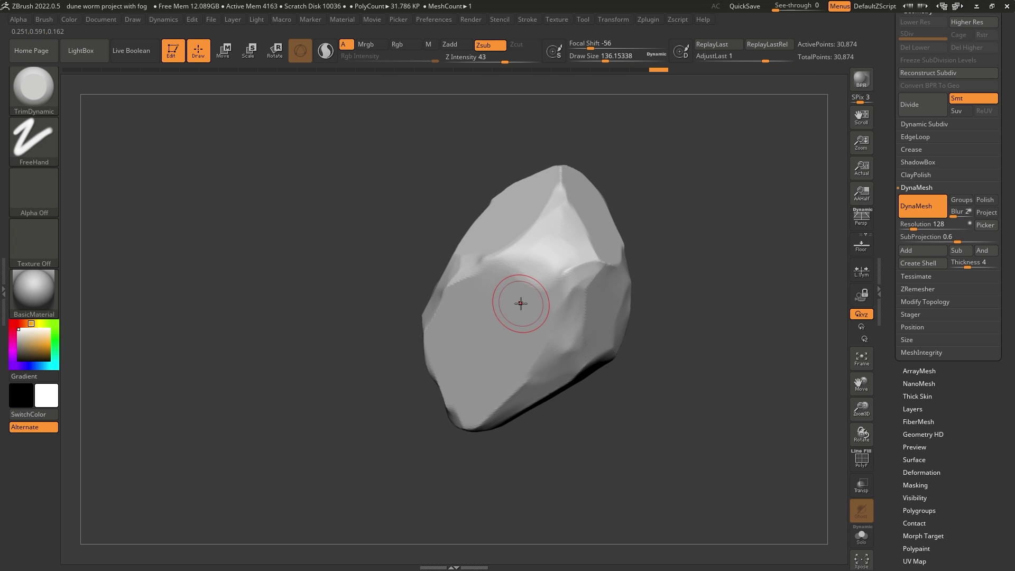
Step: Recalculate the rock's DynaMesh and apply ClayPolish to it
mouse_move(674, 160)
ctrl+mouse_down()
mouse_move(728, 307)
mouse_move(653, 271)
ctrl+mouse_up()
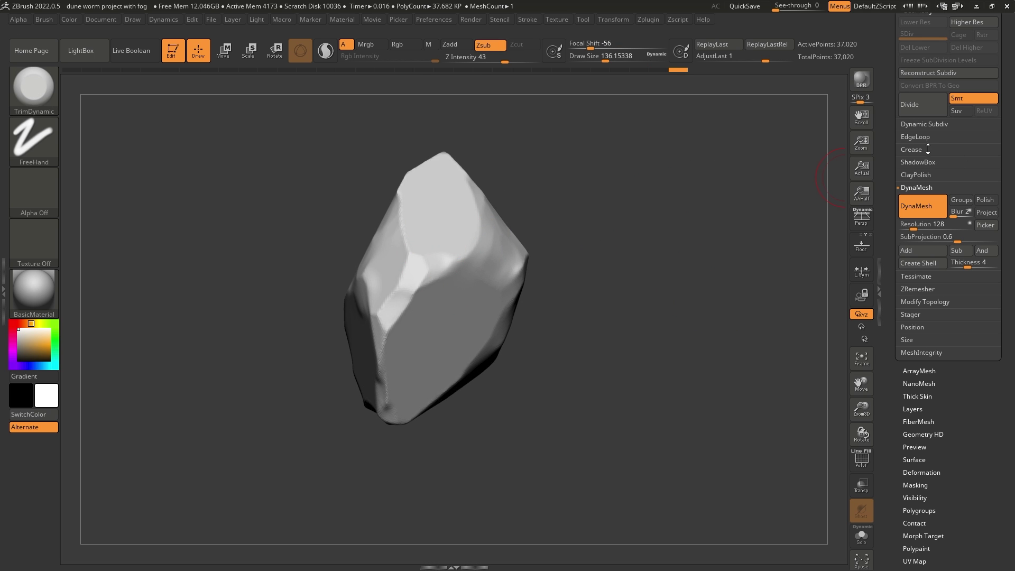
click(921, 175)
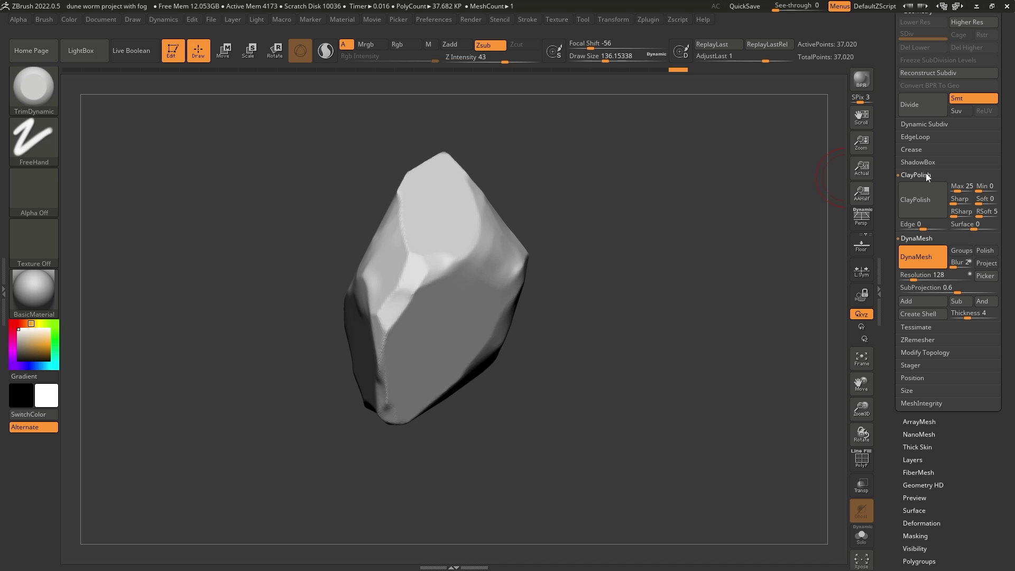
click(929, 202)
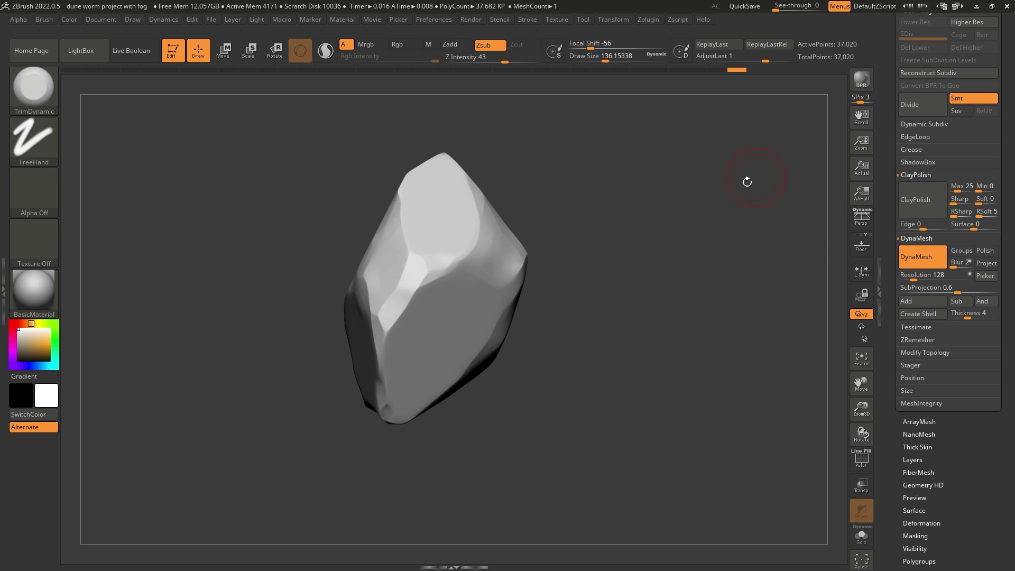
drag(677, 214, 634, 240)
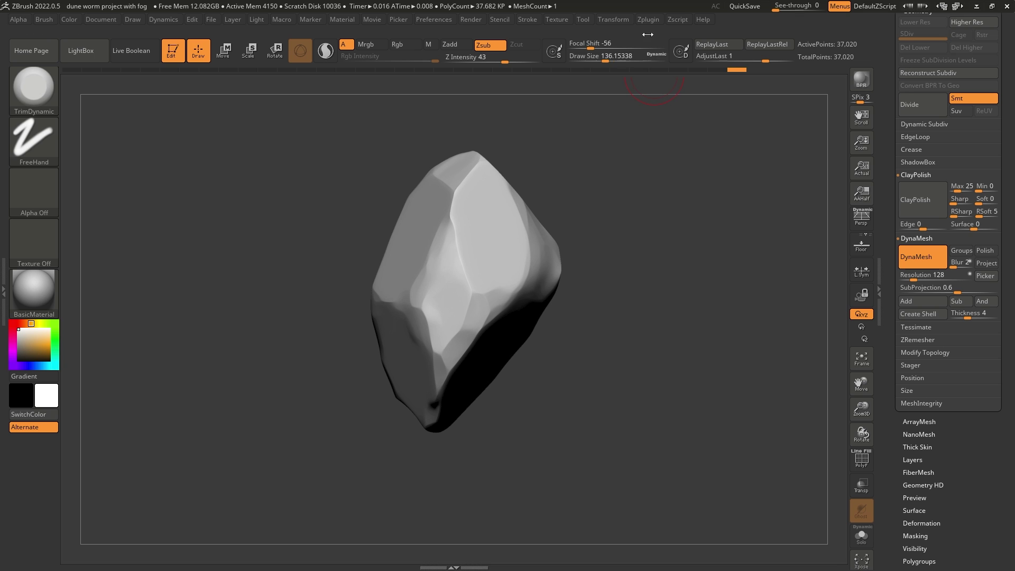
Step: Show the polyframe and pre-process the current rock mesh in Decimation Master
key(shift+f)
alt+drag(638, 195, 507, 219)
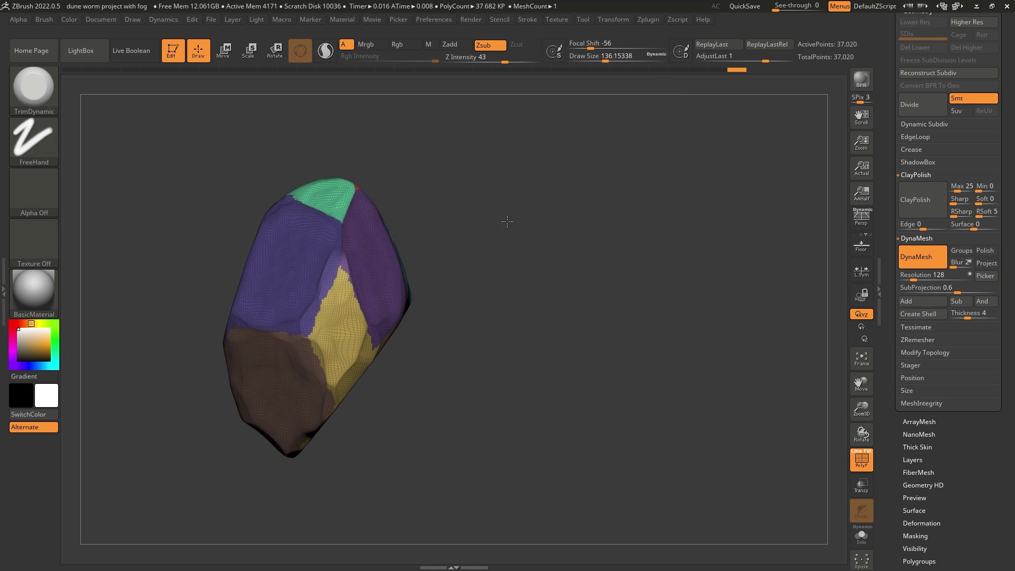
click(645, 19)
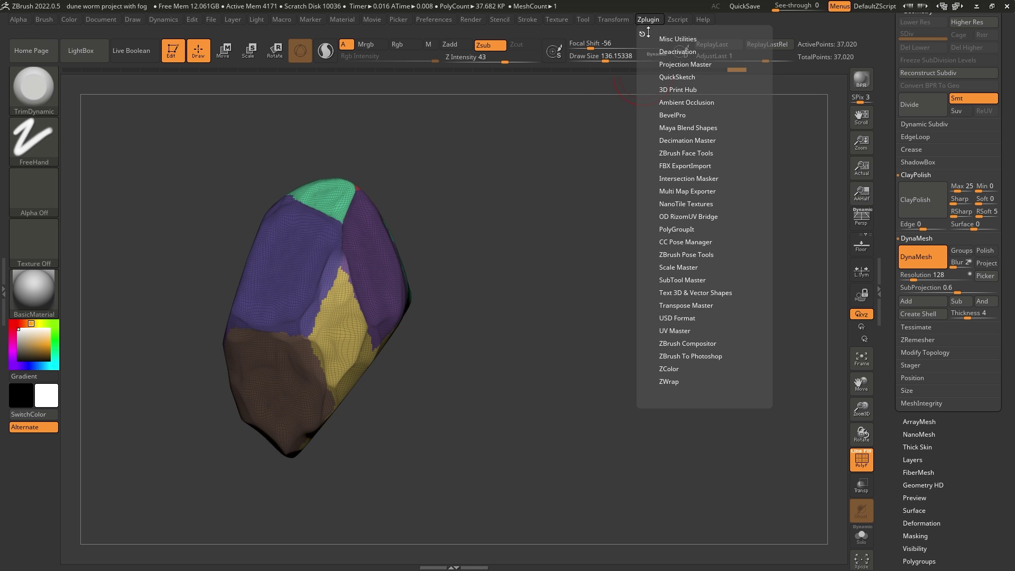
click(686, 140)
click(711, 238)
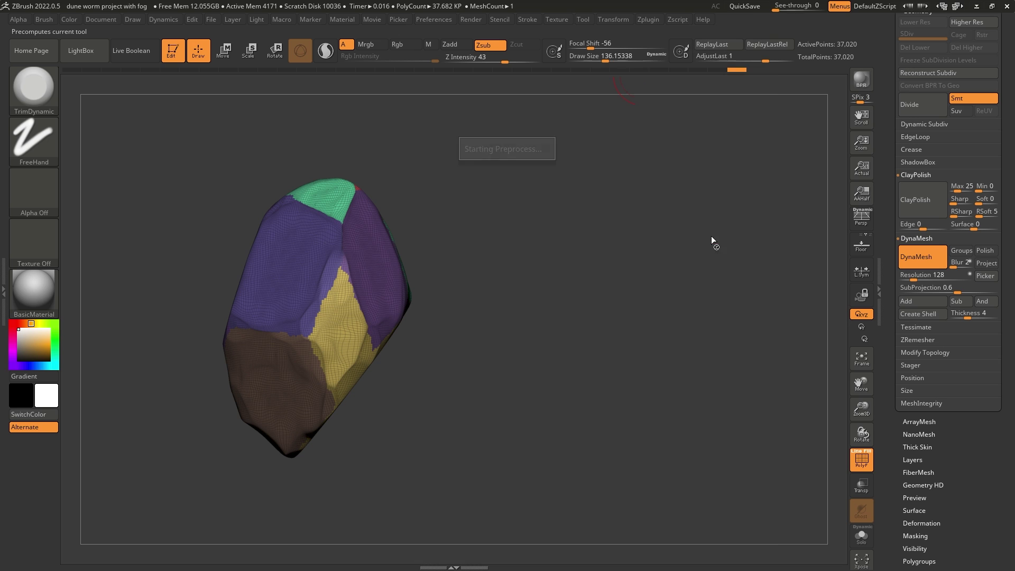
Step: Set the decimation percentage to 5.17241 and decimate the current rock mesh
click(647, 20)
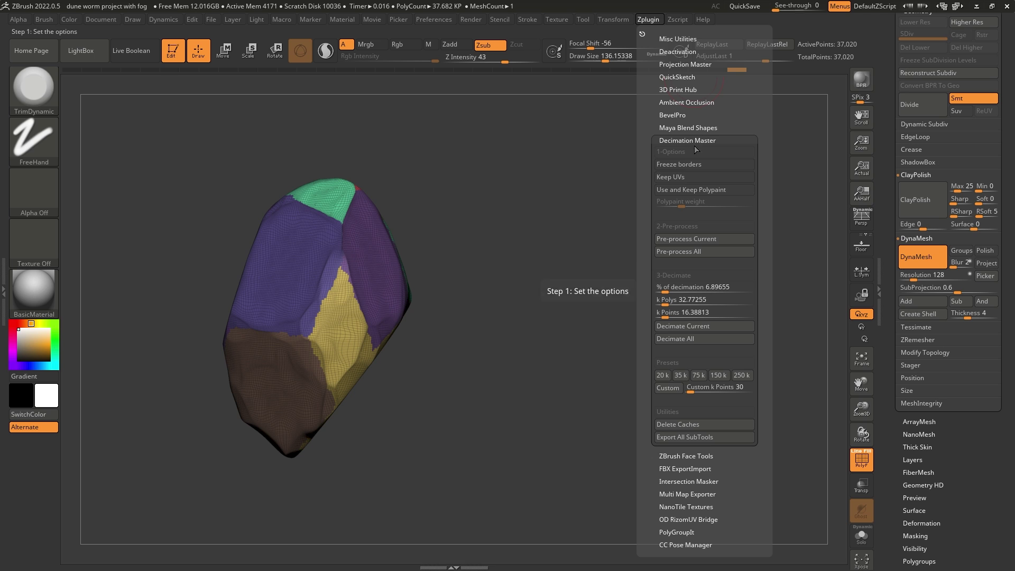
drag(666, 291, 663, 292)
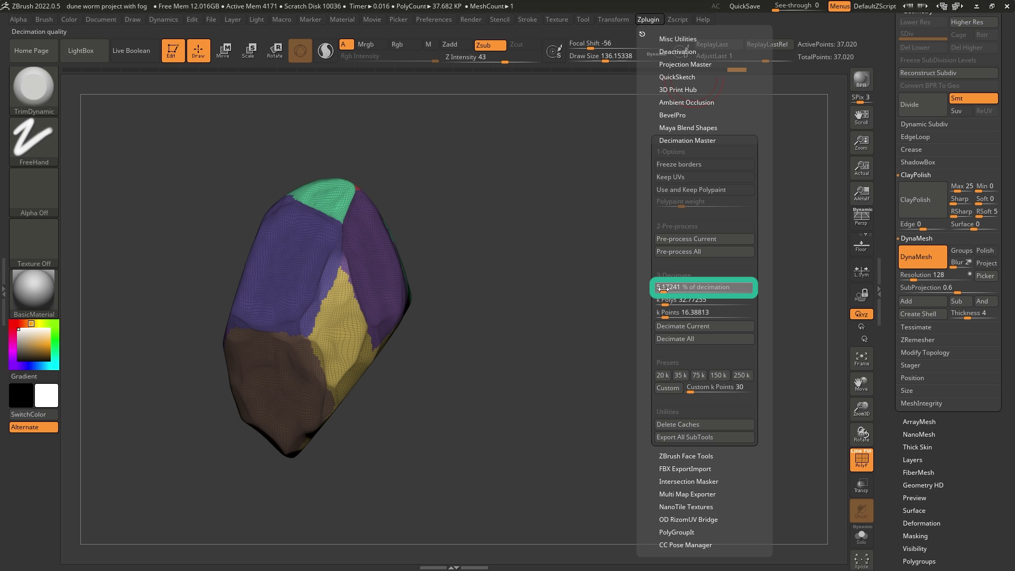
click(688, 326)
mouse_move(596, 247)
mouse_down()
mouse_move(544, 227)
mouse_move(601, 262)
mouse_move(582, 244)
mouse_up()
Step: Lower the decimation percentage further and decimate the current rock mesh again
click(649, 20)
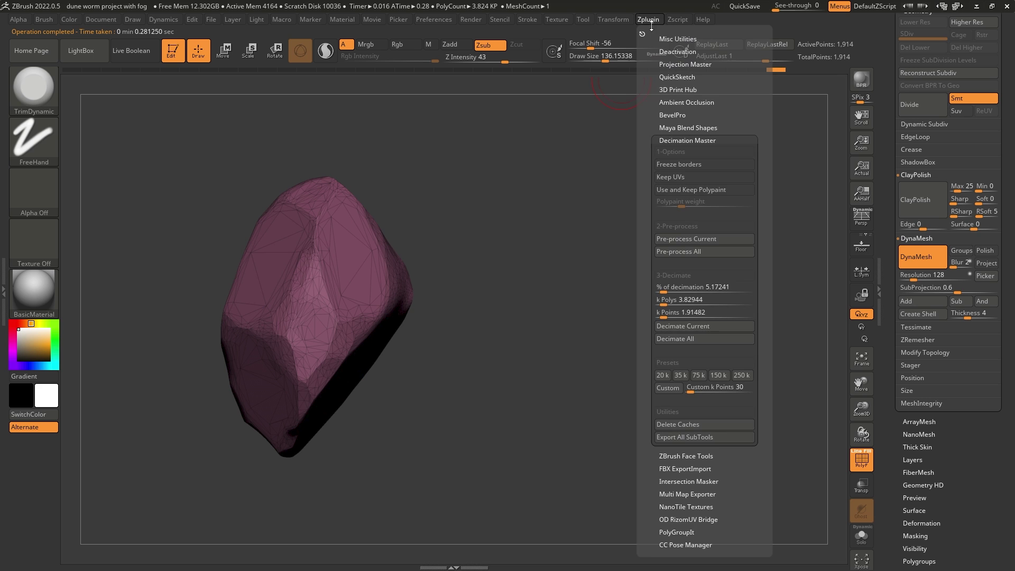
drag(664, 294, 655, 290)
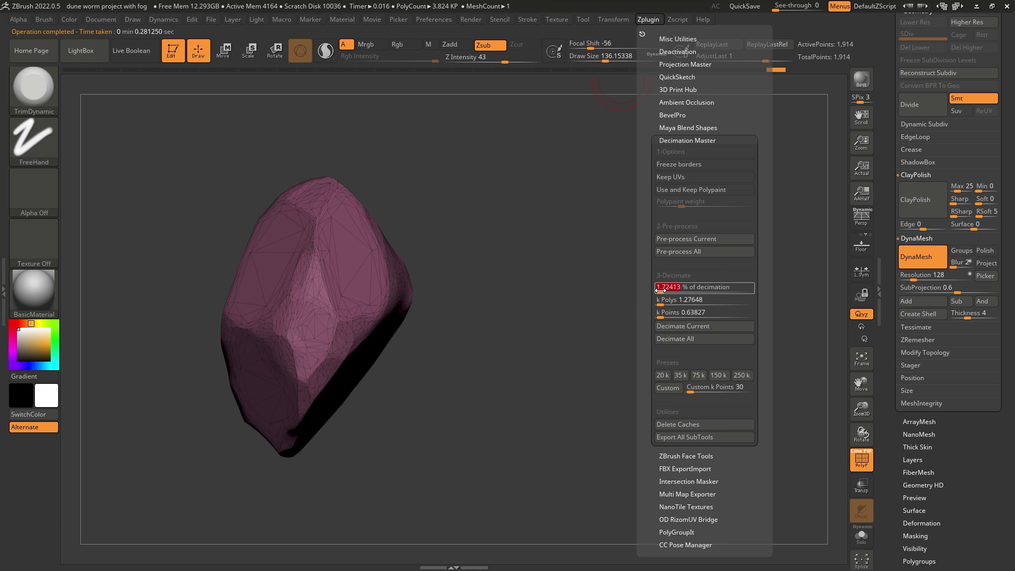
click(702, 326)
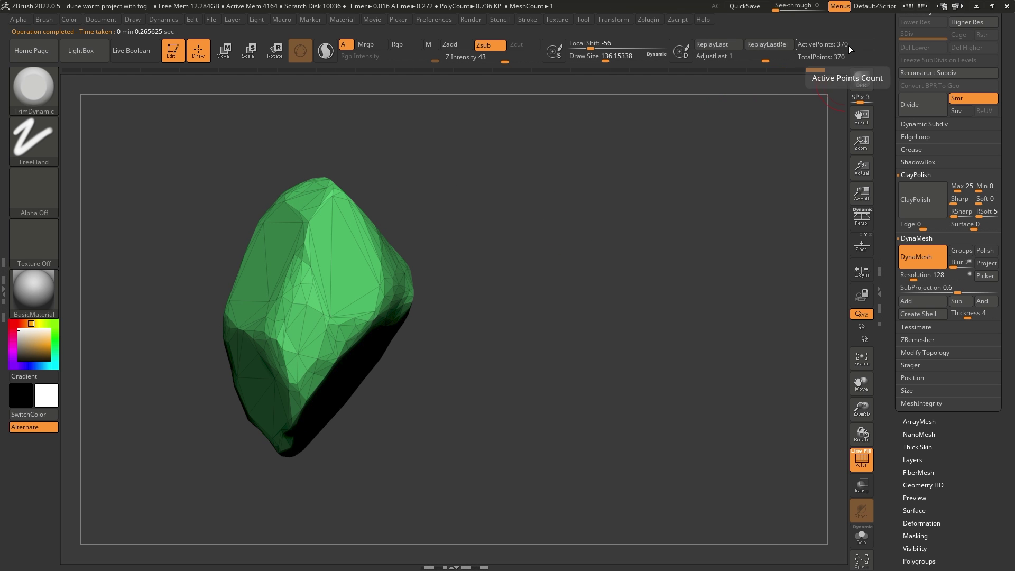
Step: Create a new InsertMesh brush from the decimated rock mesh, and a NanoMesh brush from that InsertMesh brush
drag(516, 296, 592, 268)
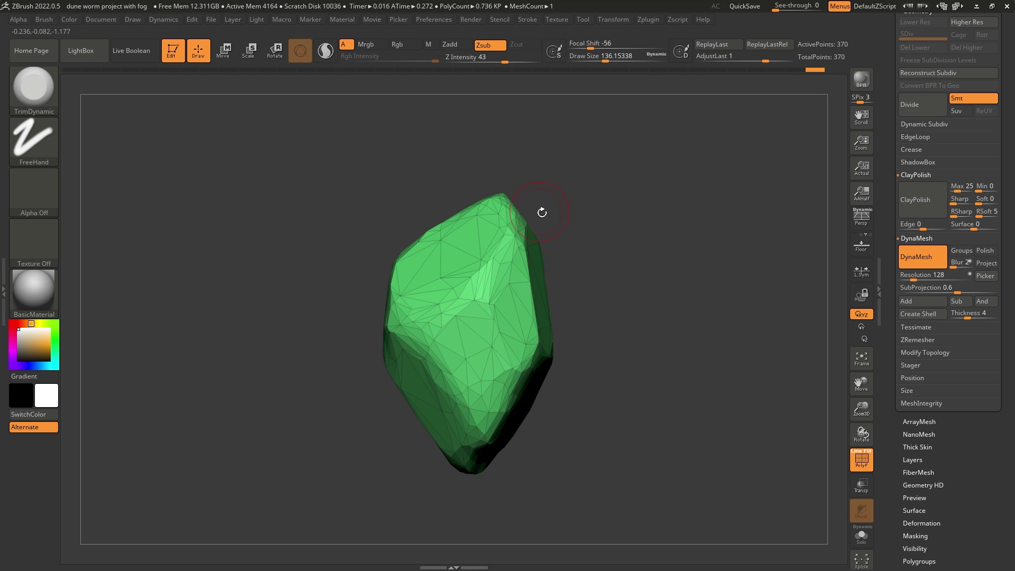
drag(493, 261, 465, 193)
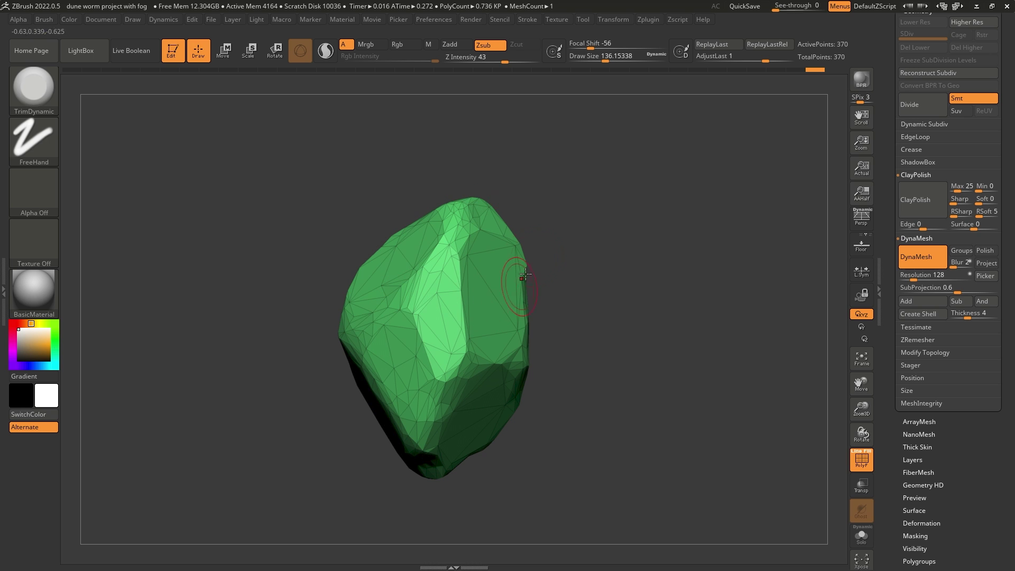
click(42, 19)
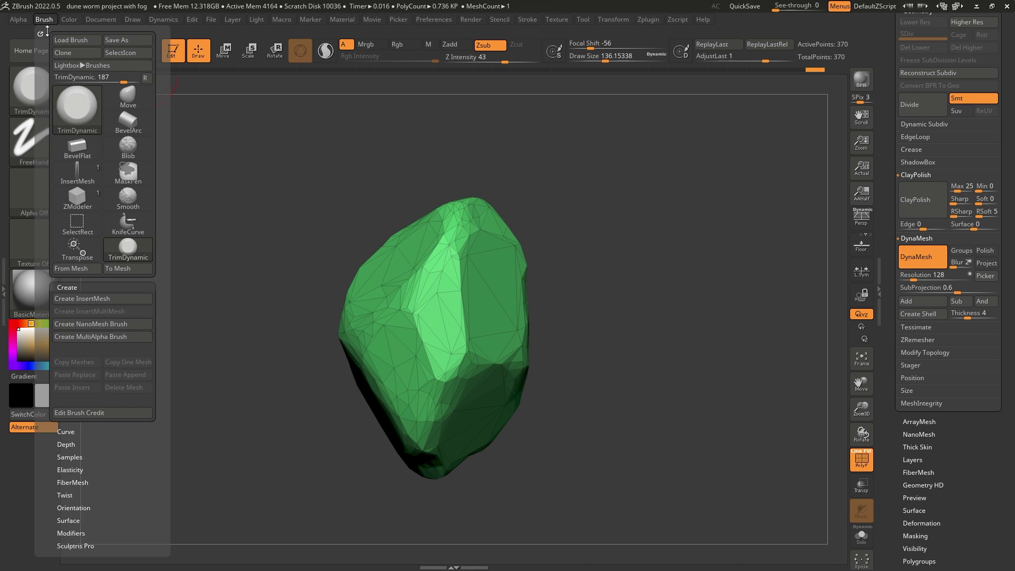
click(99, 299)
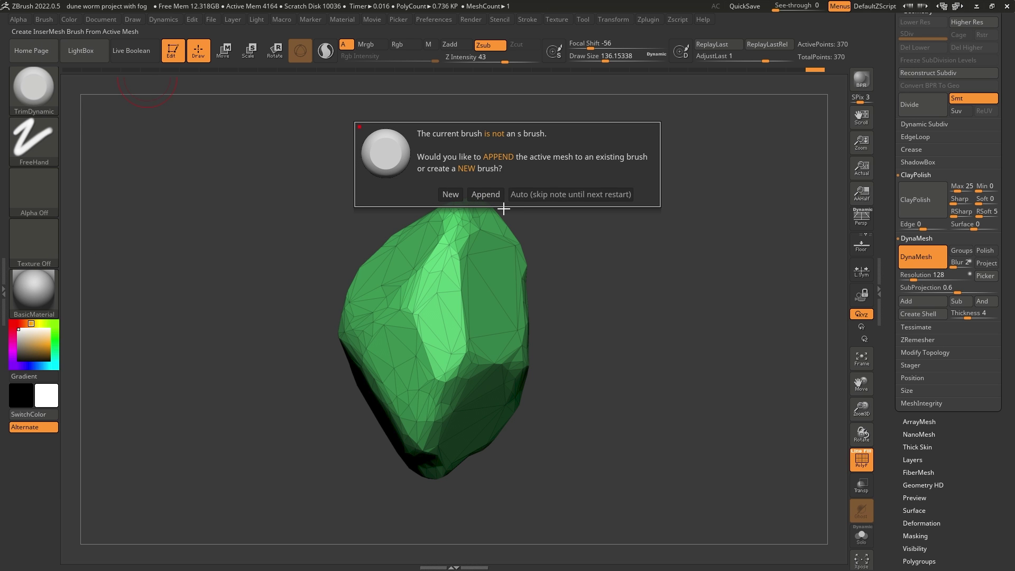
click(450, 194)
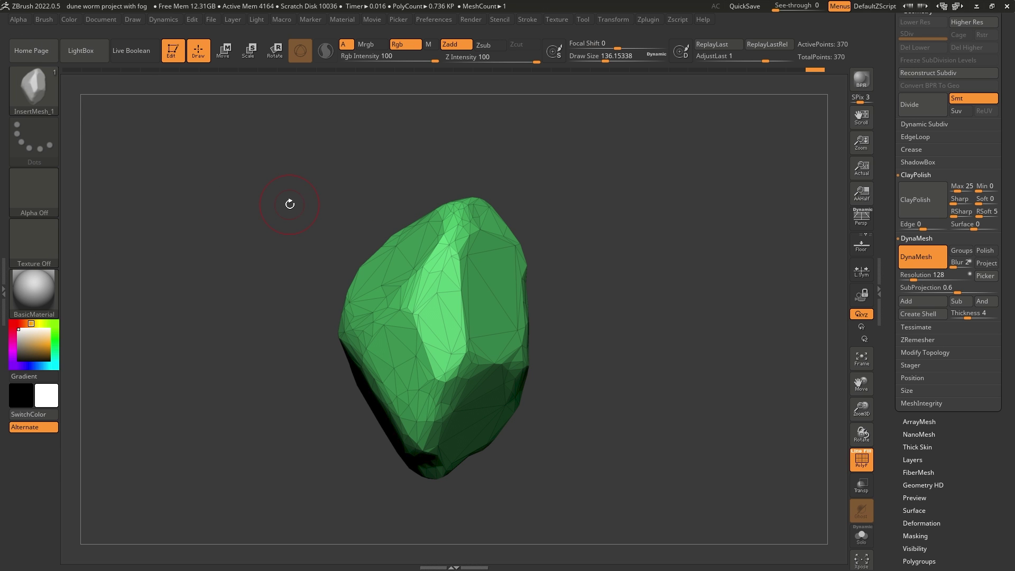
click(42, 19)
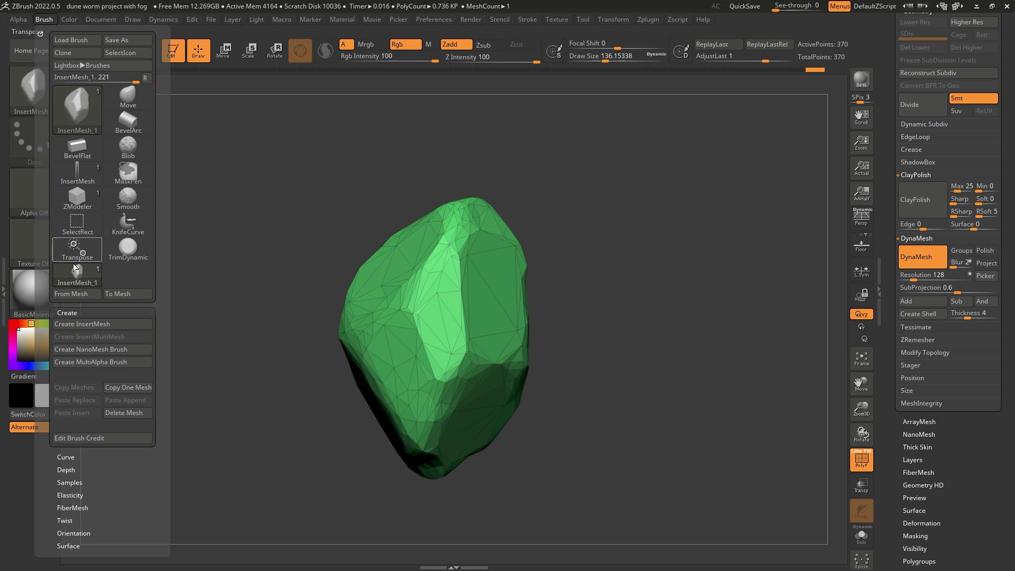
click(103, 350)
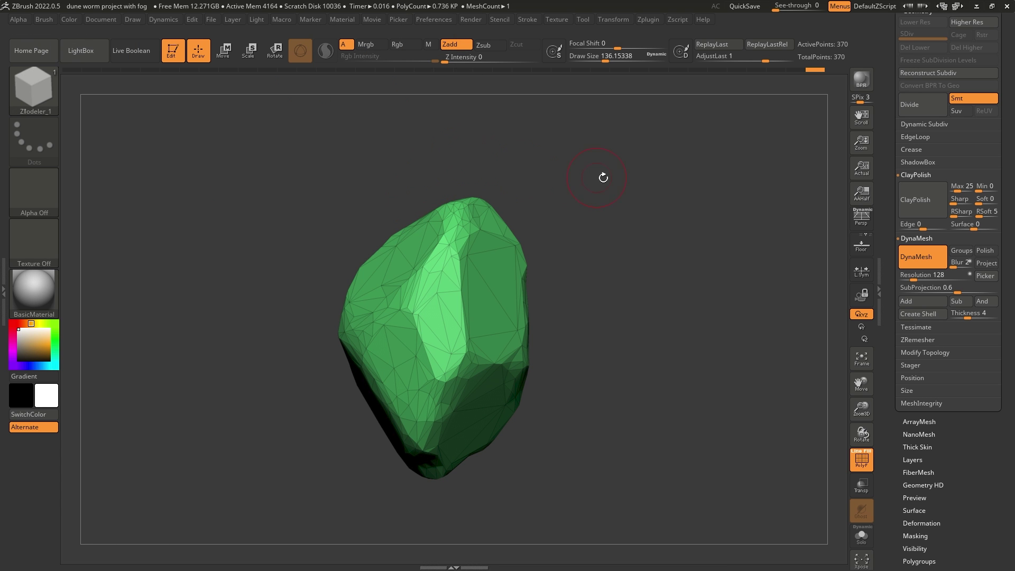
Step: Switch to the two-subtool PM3D_Cylinder3D worm tool and append a Sphere3D subtool to it
scroll(902, 178, up, 5)
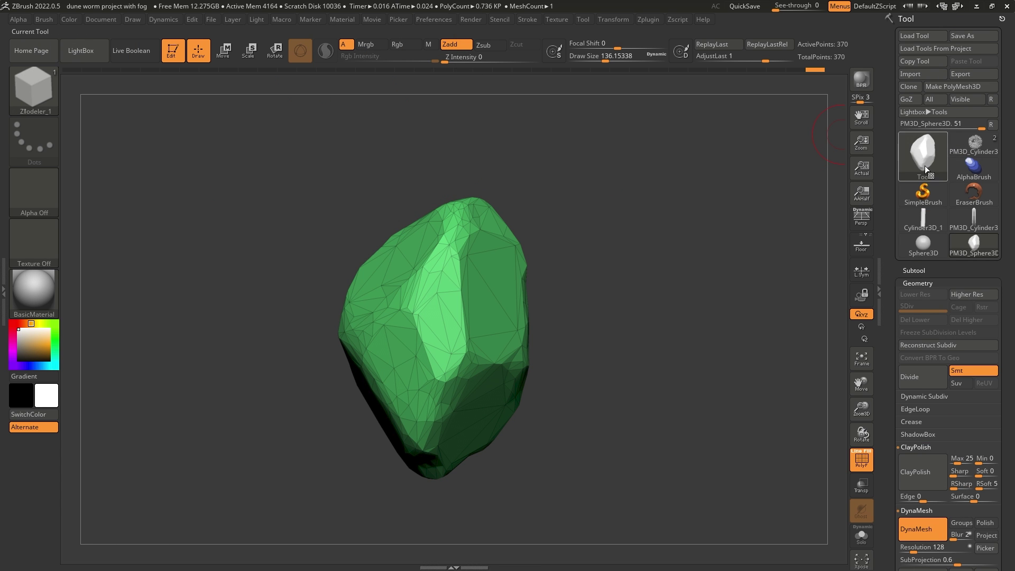
click(975, 142)
drag(589, 242, 414, 305)
click(920, 269)
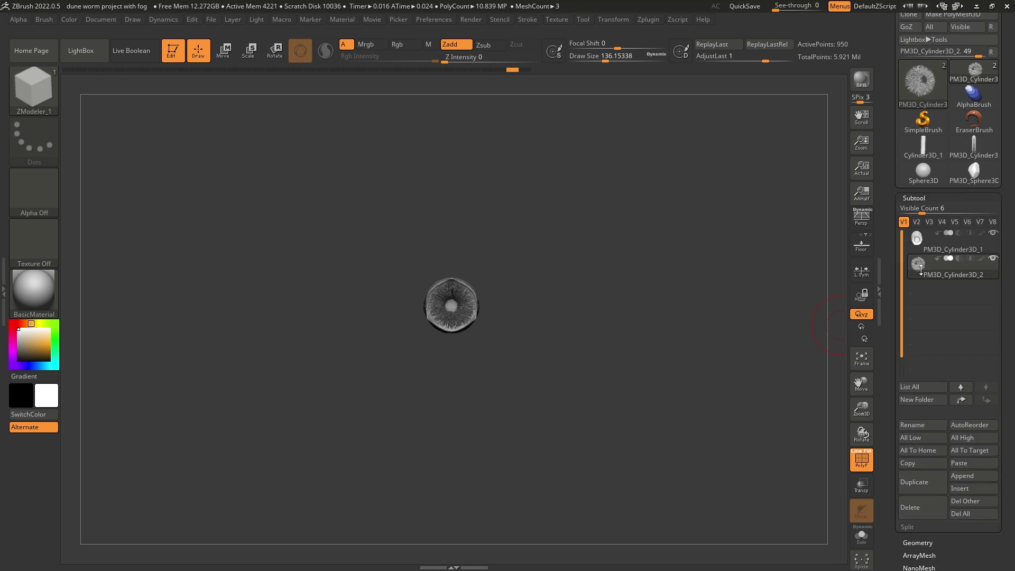
drag(885, 81, 882, 150)
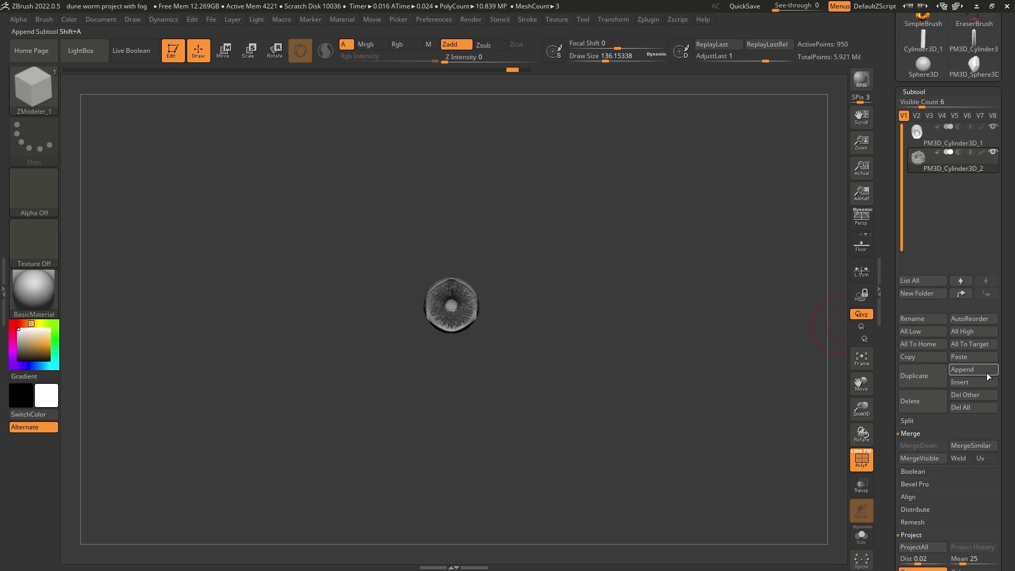
click(969, 371)
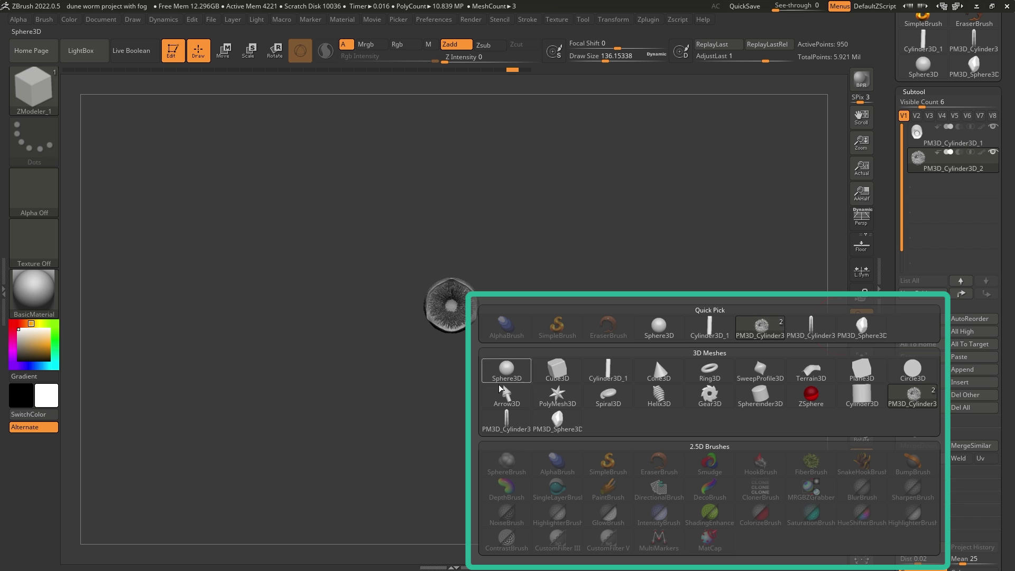
click(507, 371)
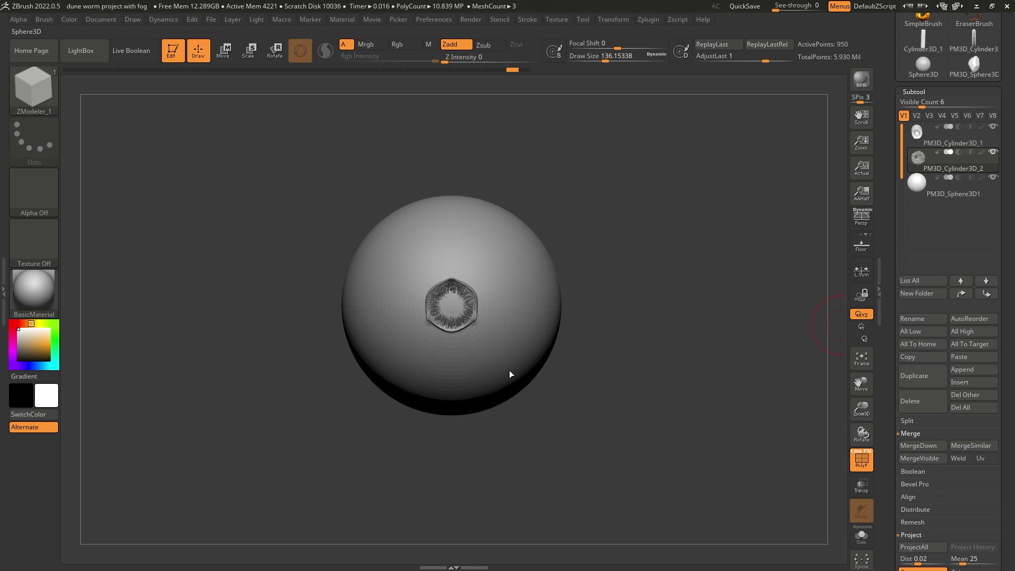
Step: Select the appended sphere subtool, isolate it and activate the Move gizmo on it
click(947, 193)
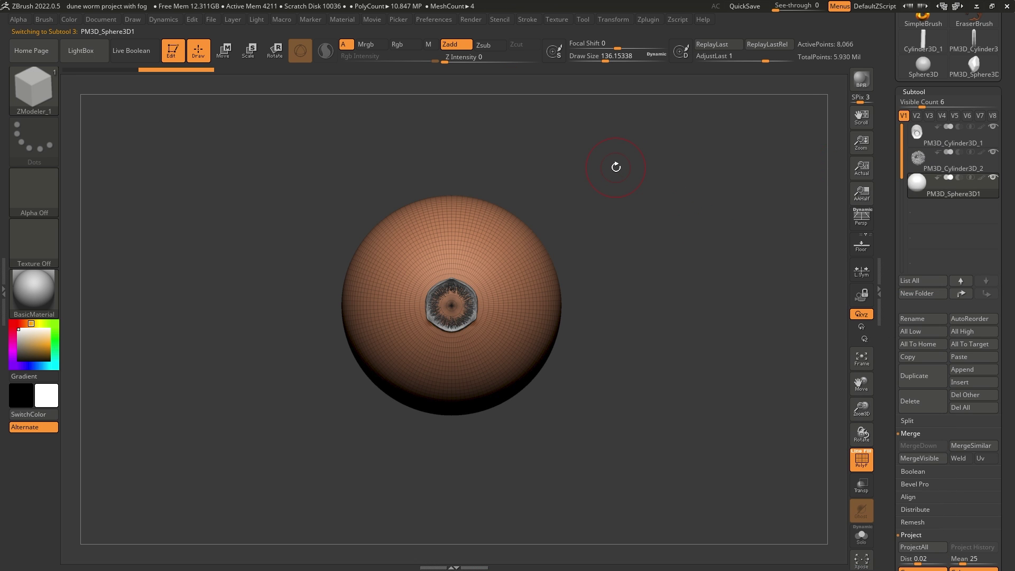
click(222, 50)
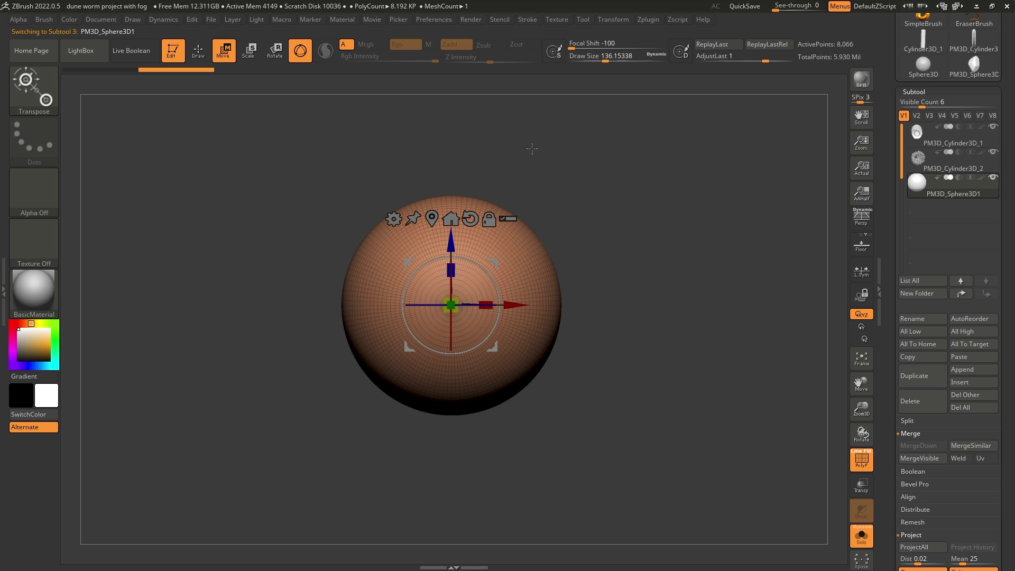
drag(528, 152, 553, 164)
Step: Try converting the isolated sphere into a PolySphere through the gizmo's transform types and inspect its topology
click(392, 218)
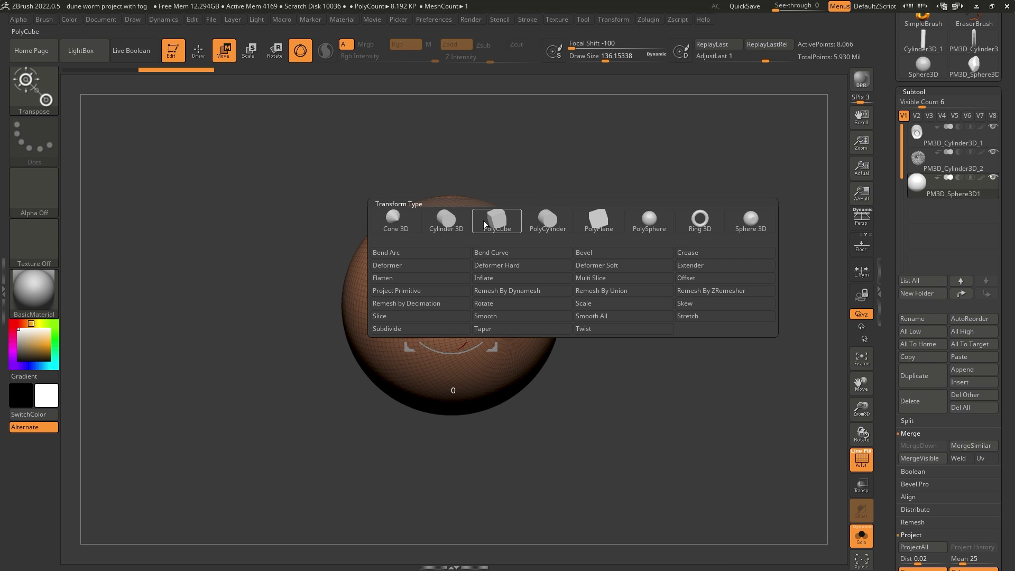
click(654, 226)
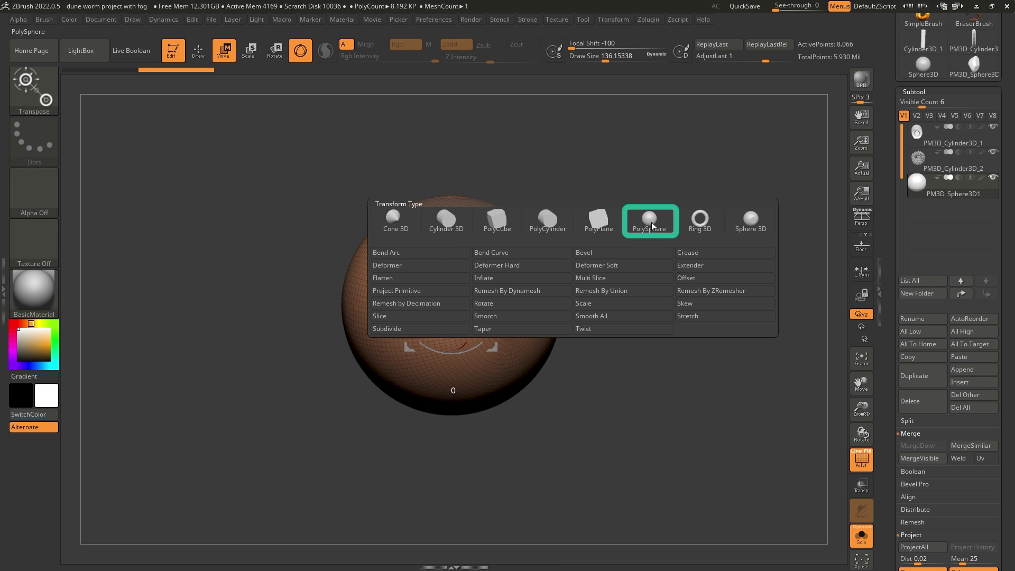
click(651, 221)
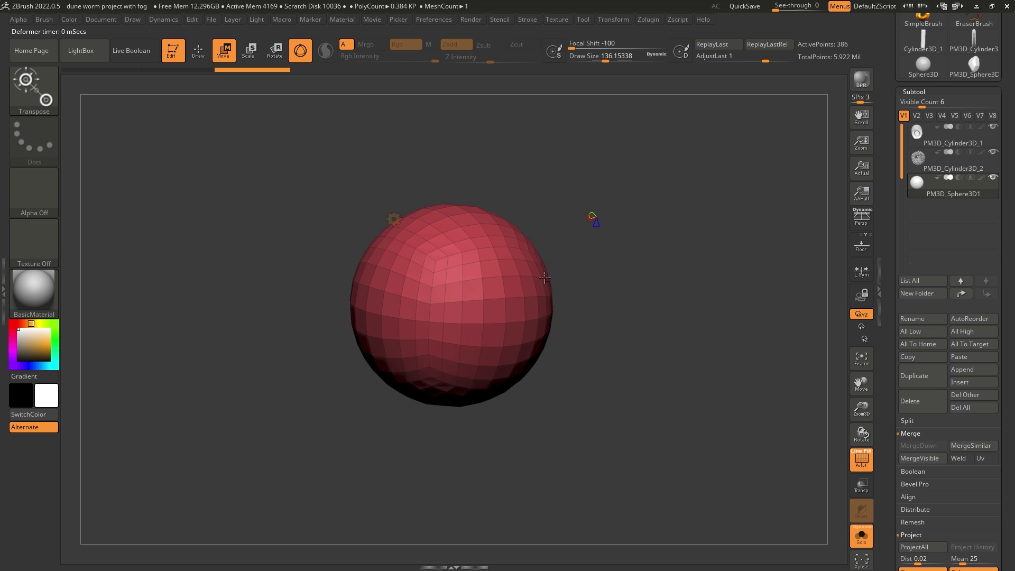
right_drag(504, 307, 522, 298)
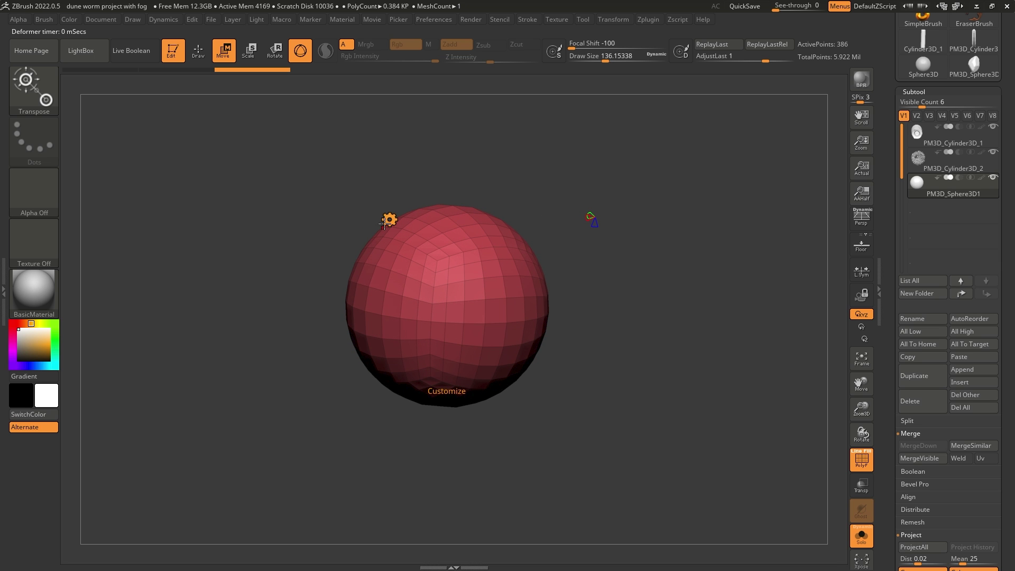
ctrl+right_drag(505, 249, 503, 229)
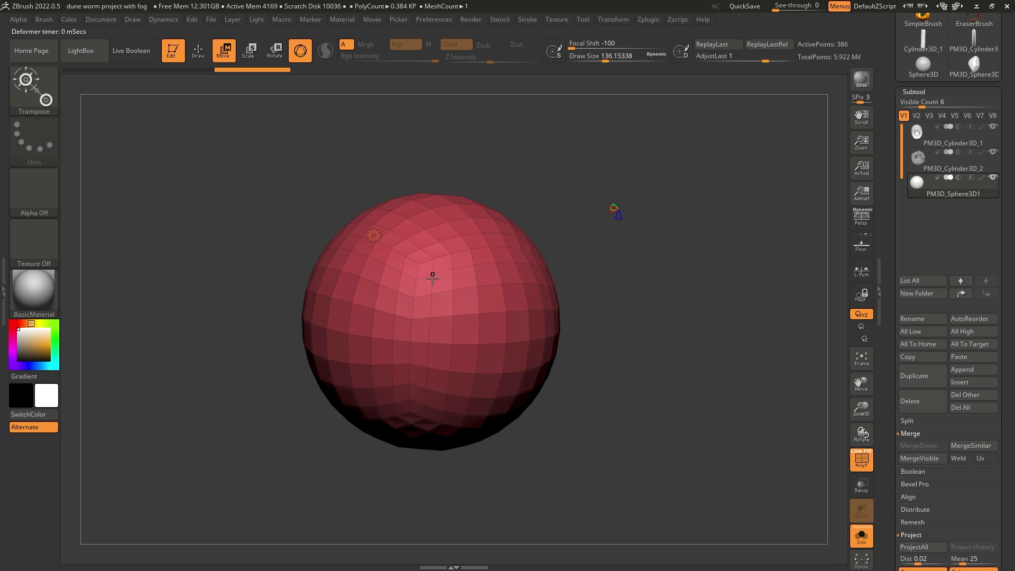
right_drag(440, 310, 419, 310)
right_click(419, 310)
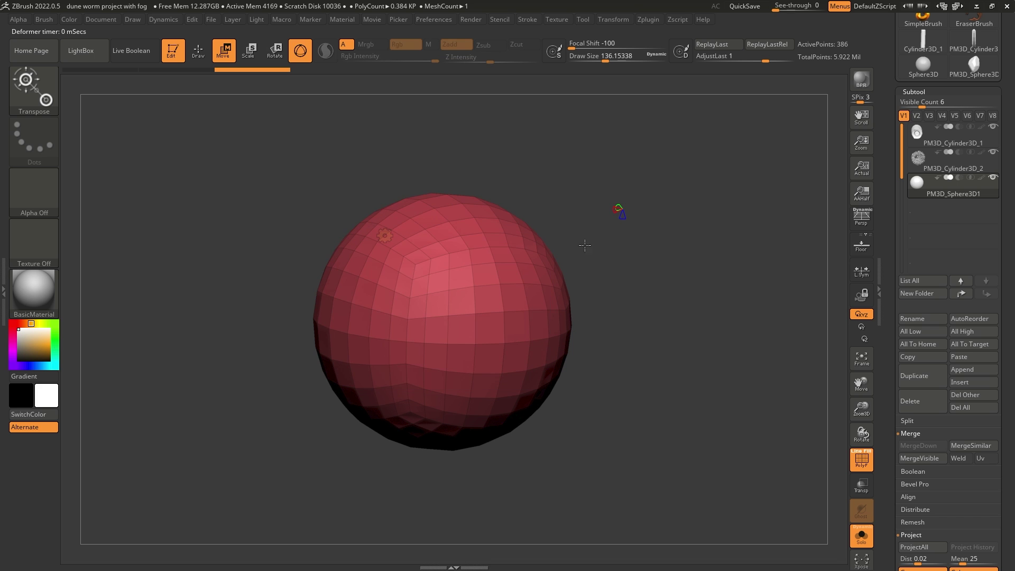
key(ctrl+z)
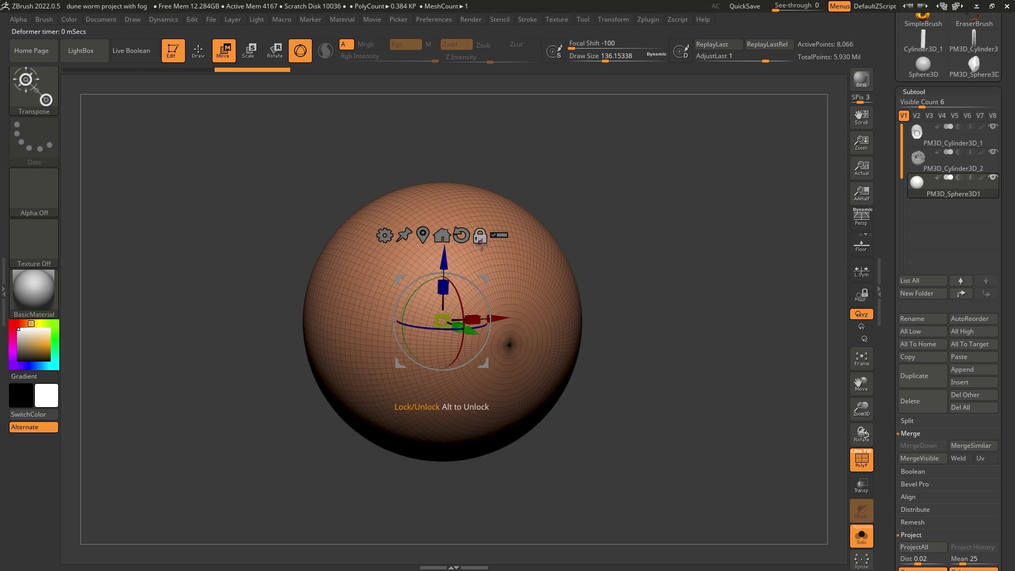
Step: Convert the isolated sphere into a low-resolution PolySphere and scale it down uniformly
ctrl+right_drag(529, 353, 531, 385)
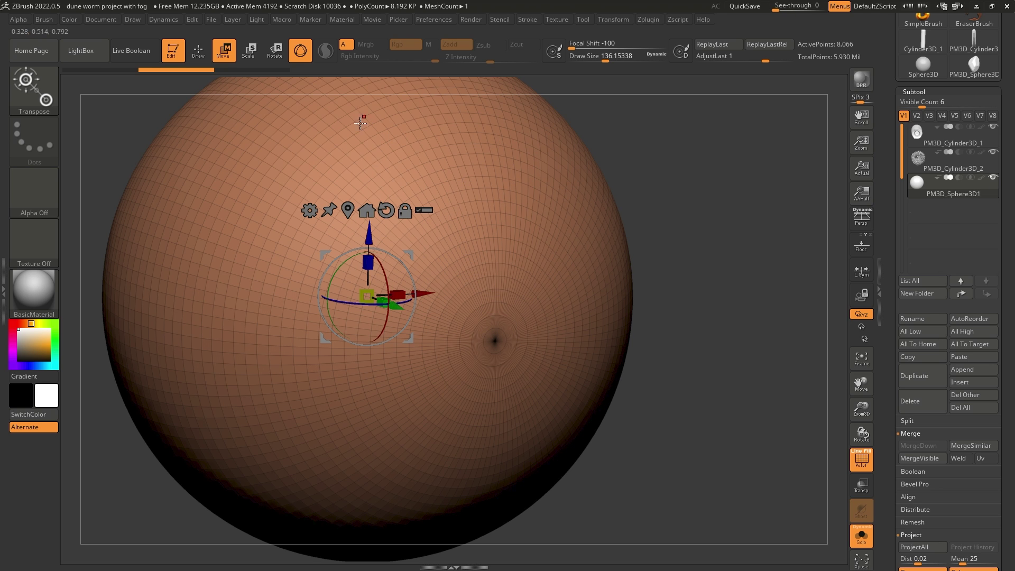
click(309, 209)
click(563, 223)
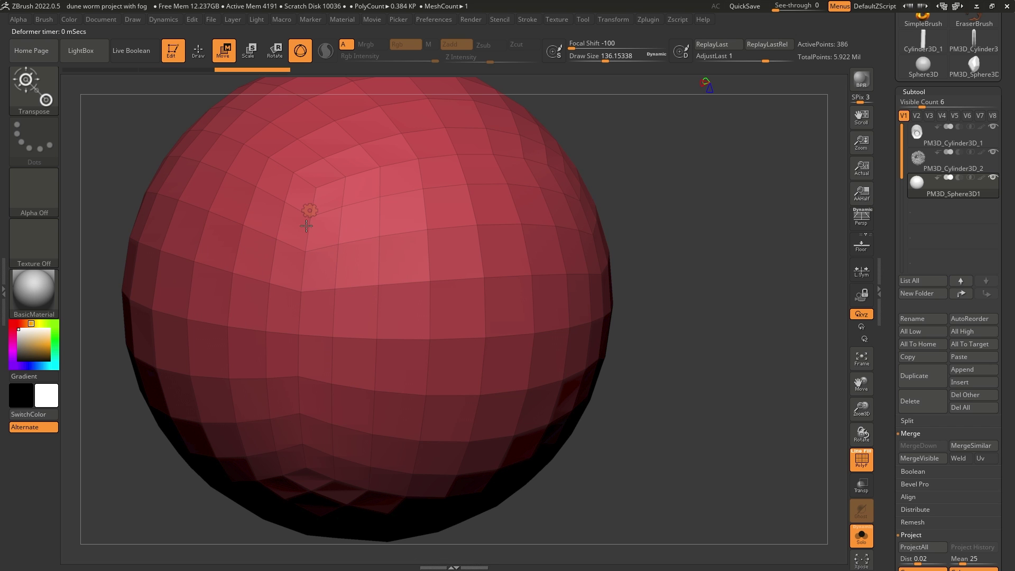
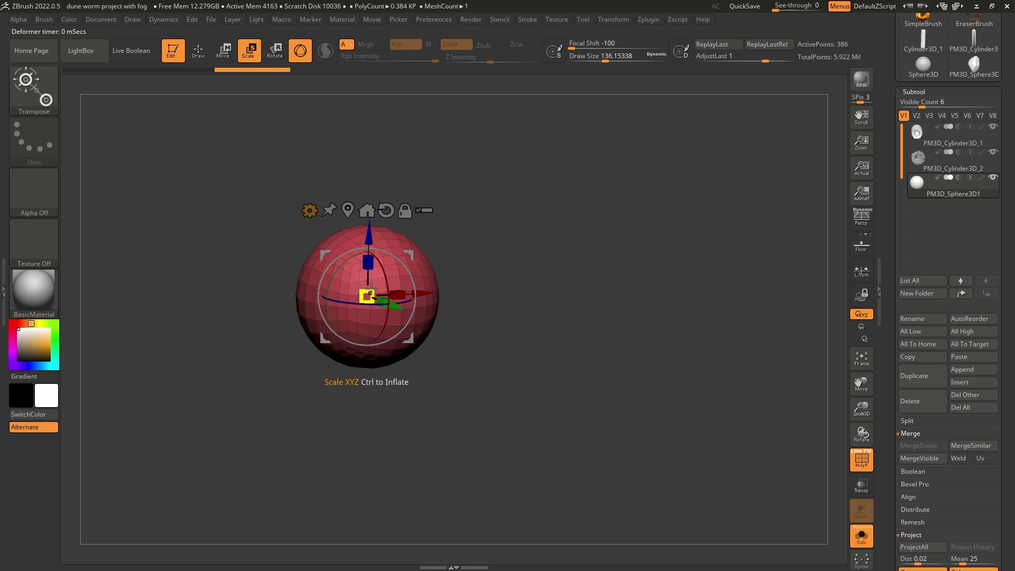
drag(367, 297, 326, 300)
ctrl+right_drag(459, 254, 559, 163)
key(alt+s)
ctrl+right_drag(477, 226, 504, 239)
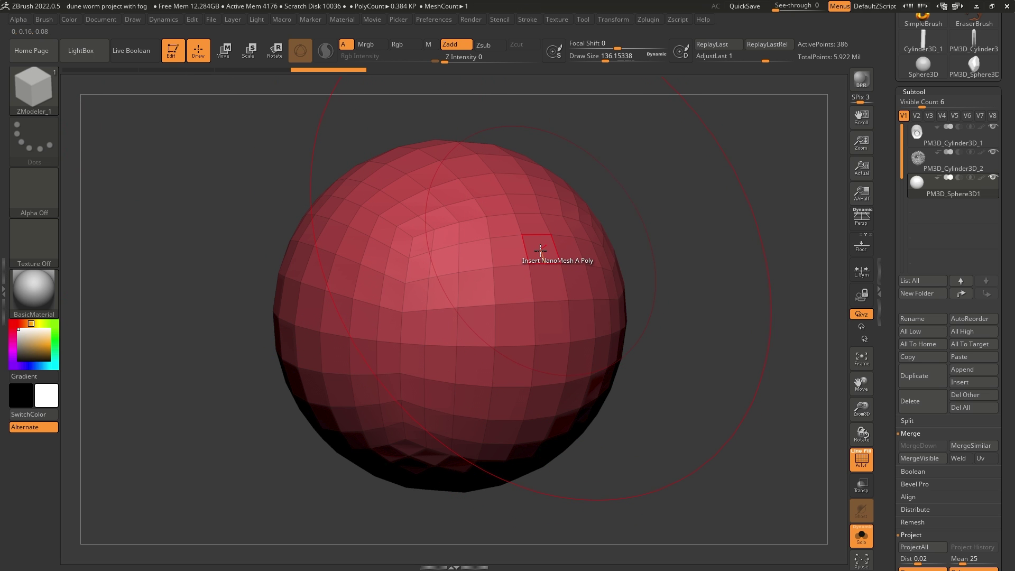
Step: Insert the rock NanoMesh on all polygons of the PolySphere with the ZModeler brush
key(space)
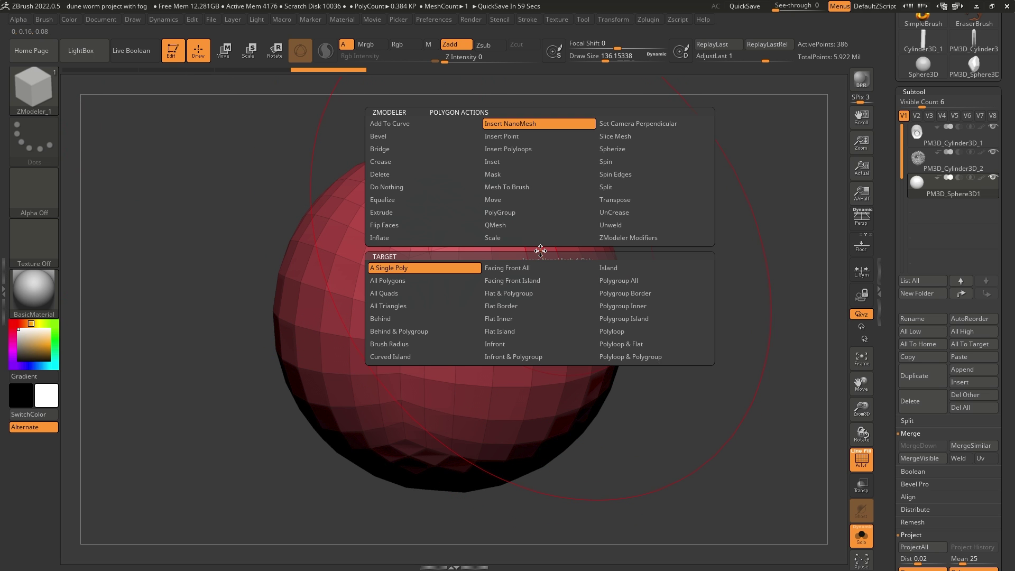
click(630, 285)
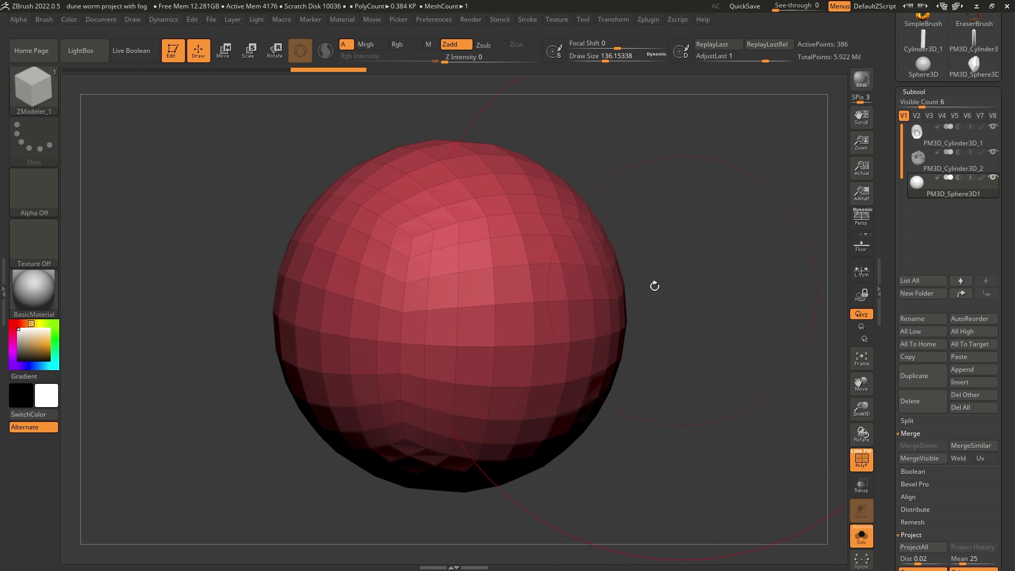
click(519, 324)
drag(519, 324, 680, 300)
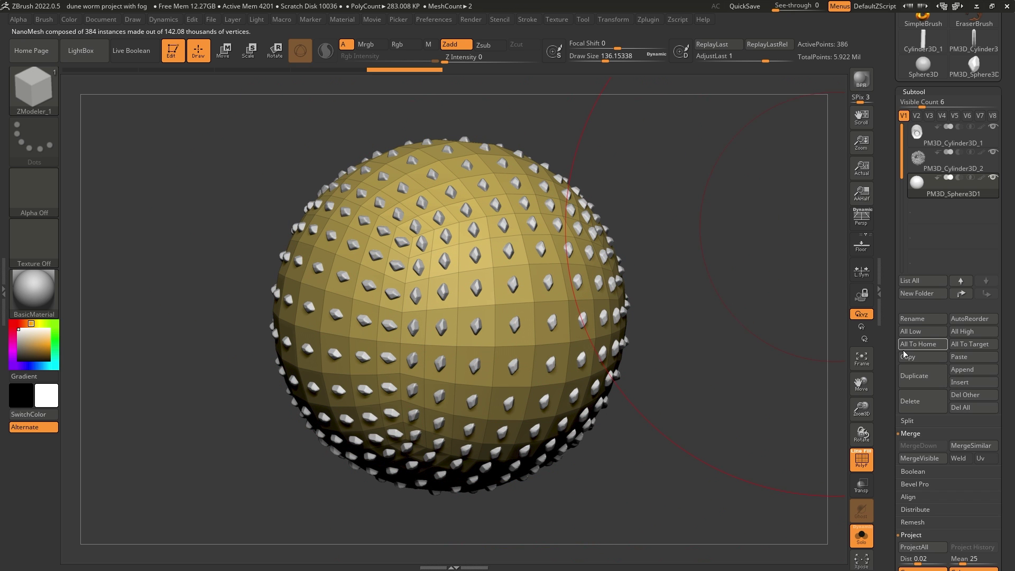
Step: Open the NanoMesh settings and turn off ShowPlacement to hide the sphere beneath the rocks
drag(898, 353, 871, 211)
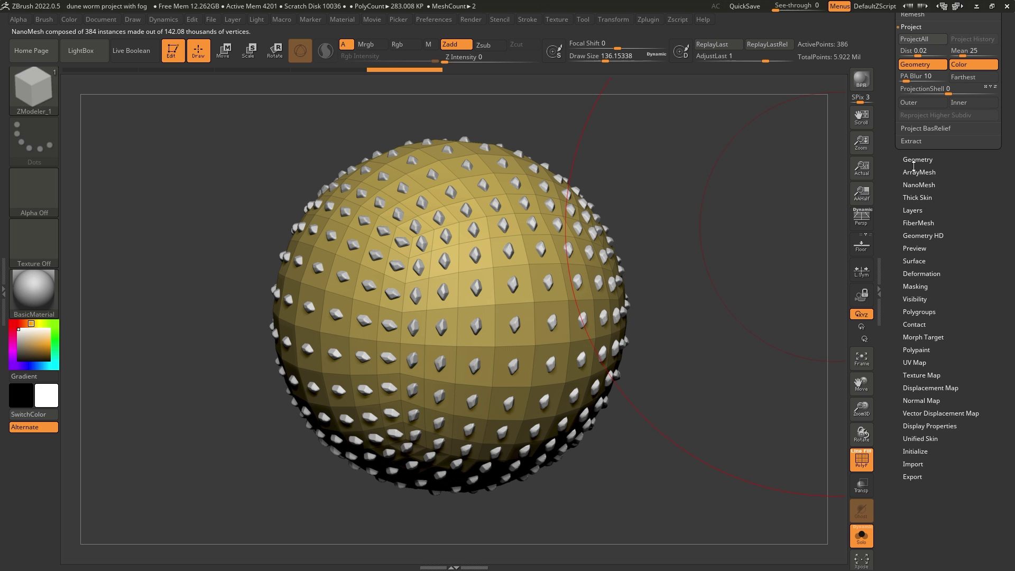
click(930, 187)
key(space)
alt+drag(698, 239, 662, 228)
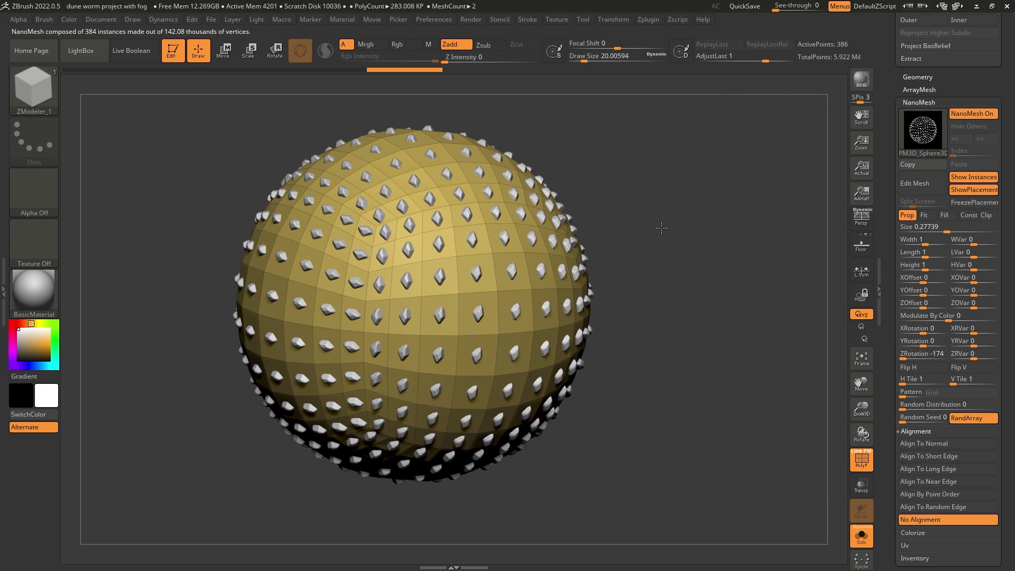
click(974, 189)
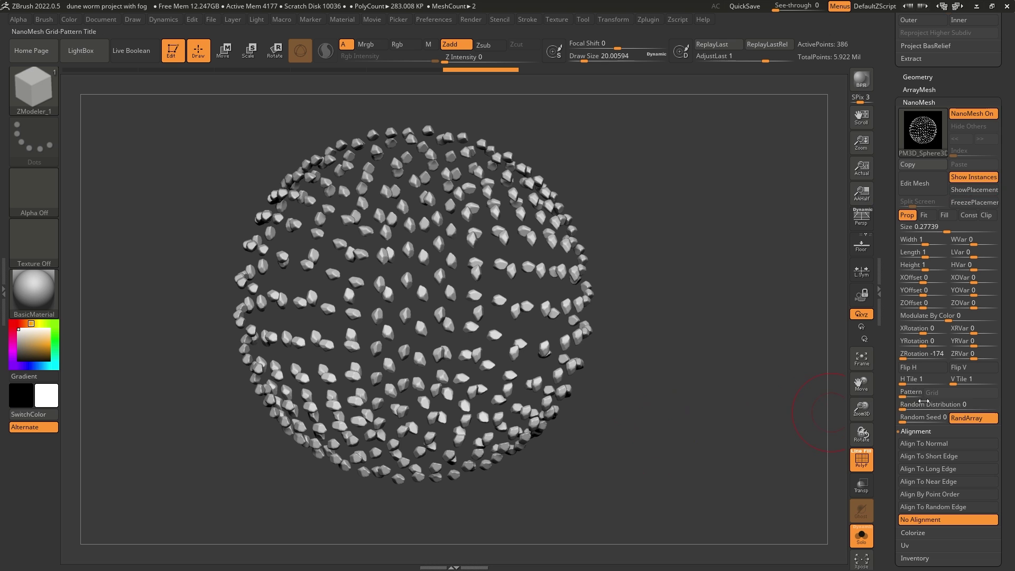
Step: Set the NanoMesh Random Distribution to 0.1079, XRotation to 62, YRotation to 86, and the X, Y and Z rotation variations to 100
drag(923, 401, 919, 405)
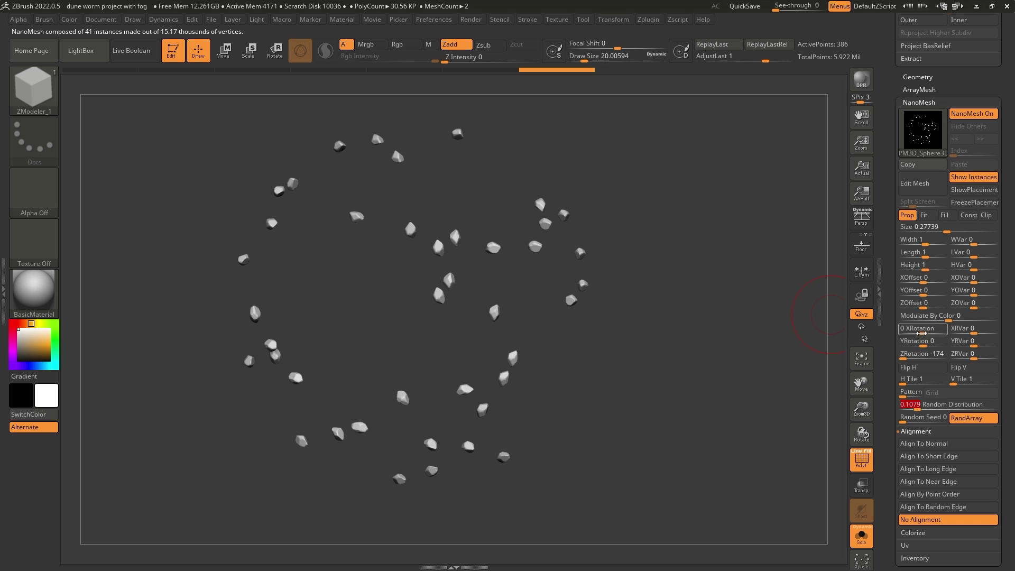
drag(921, 333, 999, 343)
drag(993, 330, 999, 359)
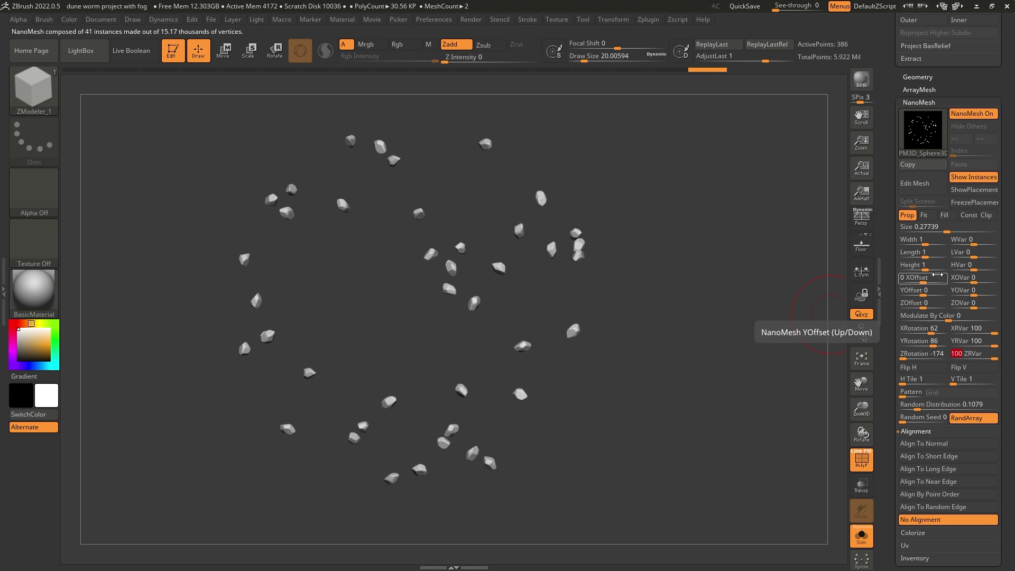
Step: Set the NanoMesh size to 0.10547, its width, length and height to 1.44269, and their variations to 100, 29 and 23
drag(924, 246, 939, 231)
mouse_move(680, 317)
mouse_down()
mouse_move(654, 281)
mouse_move(677, 274)
mouse_move(681, 325)
mouse_up()
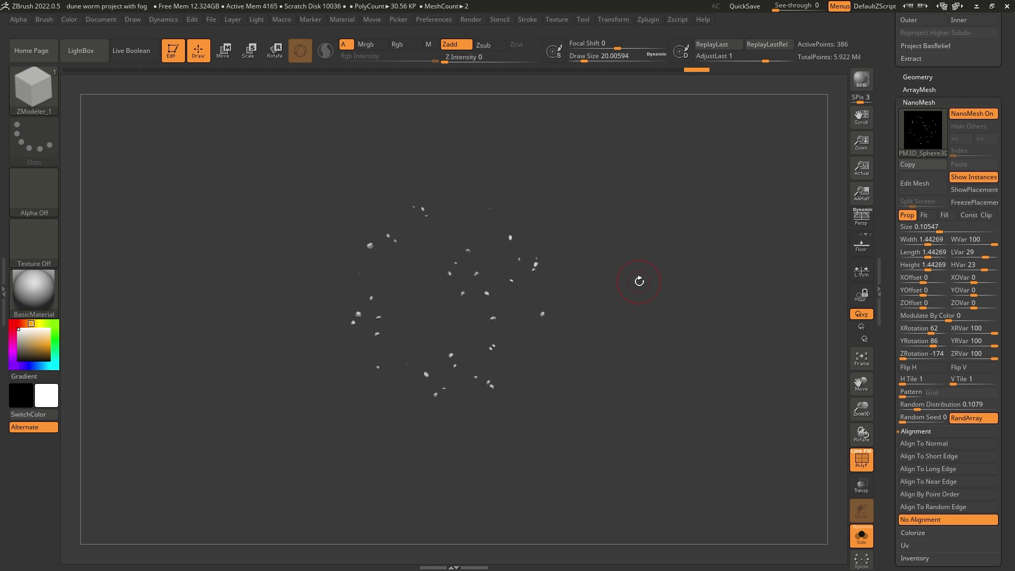
key(w)
drag(491, 258, 475, 272)
key(ctrl+z)
key(q)
Step: Bring the tool's subtool list back into view
drag(918, 84, 907, 257)
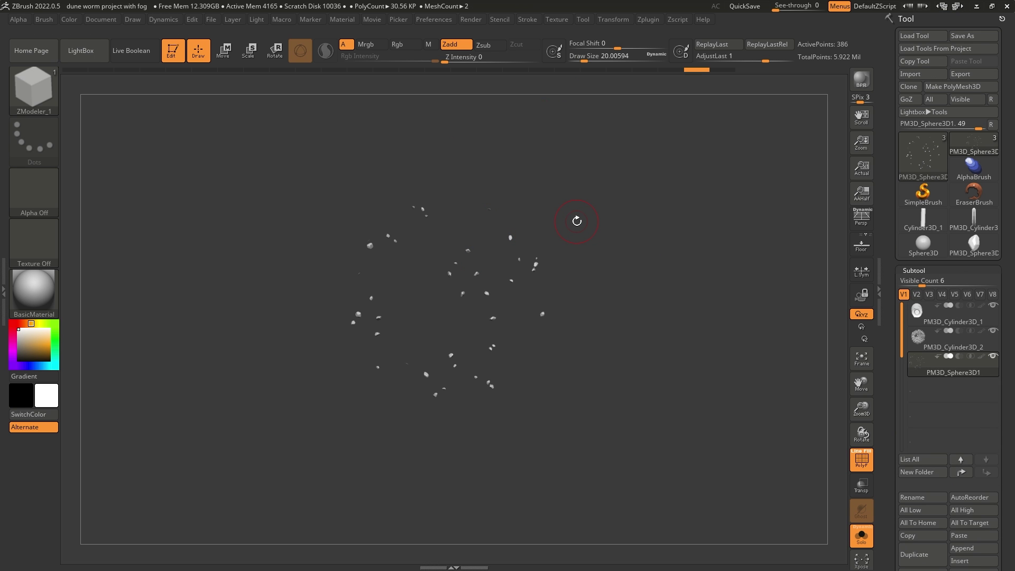